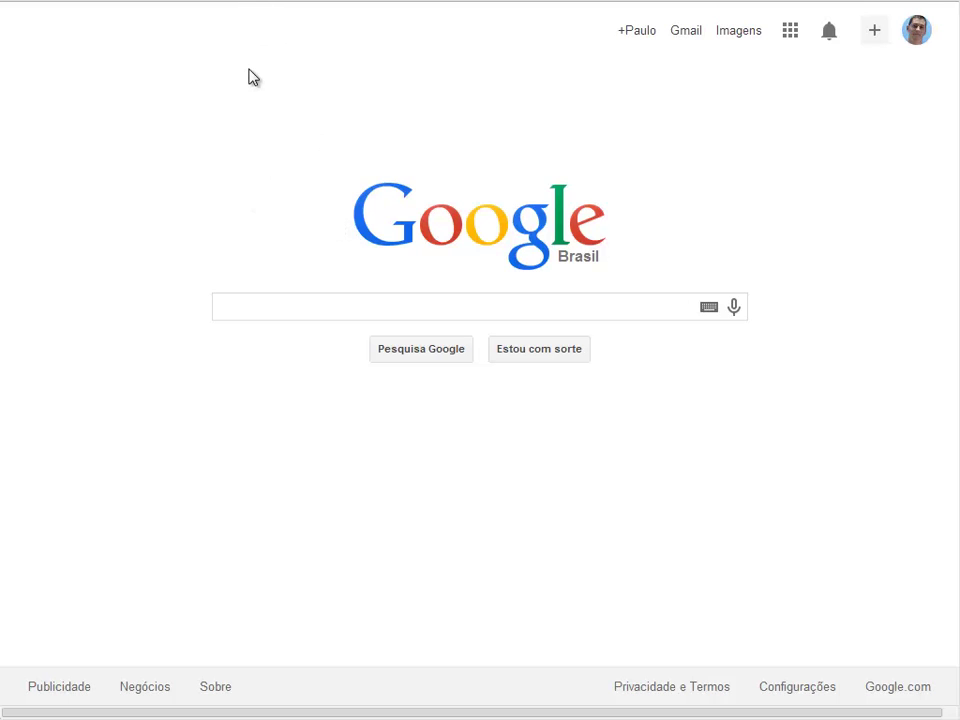
Open the Brazilian Ubuntu community website at ubuntu-br.org.
type("b")
key("BackSpace")
type("ubun")
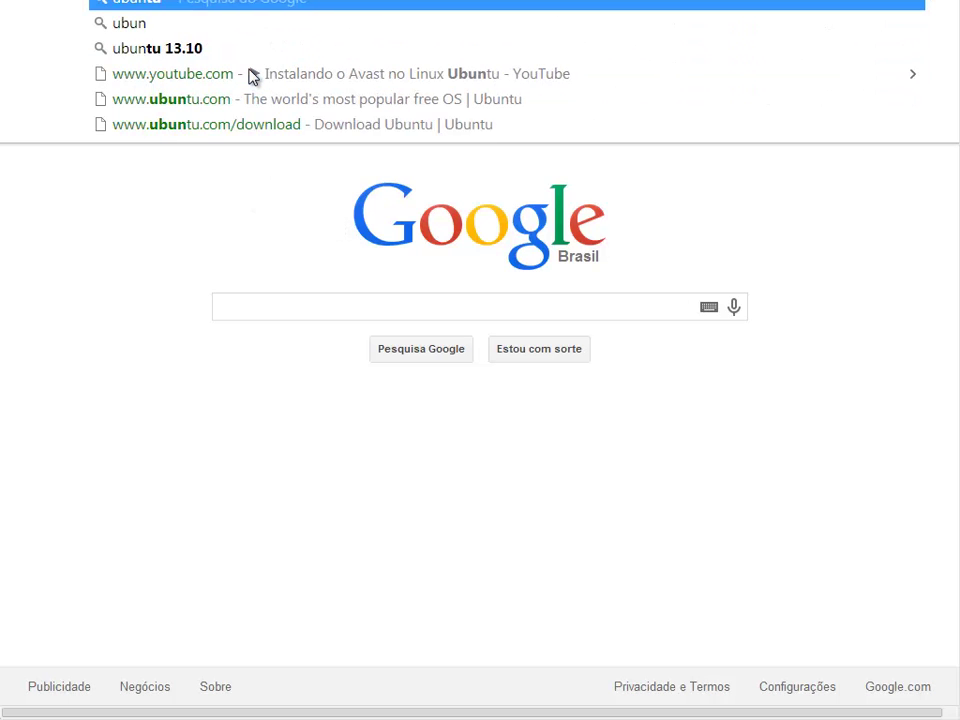
type("tu-br.or")
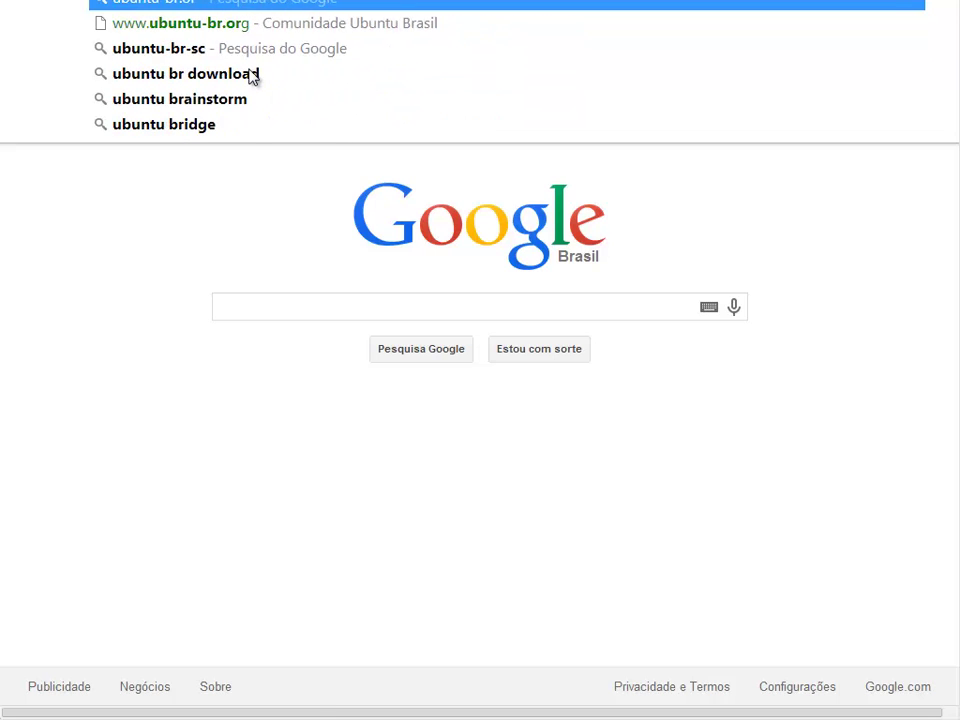
key("Return")
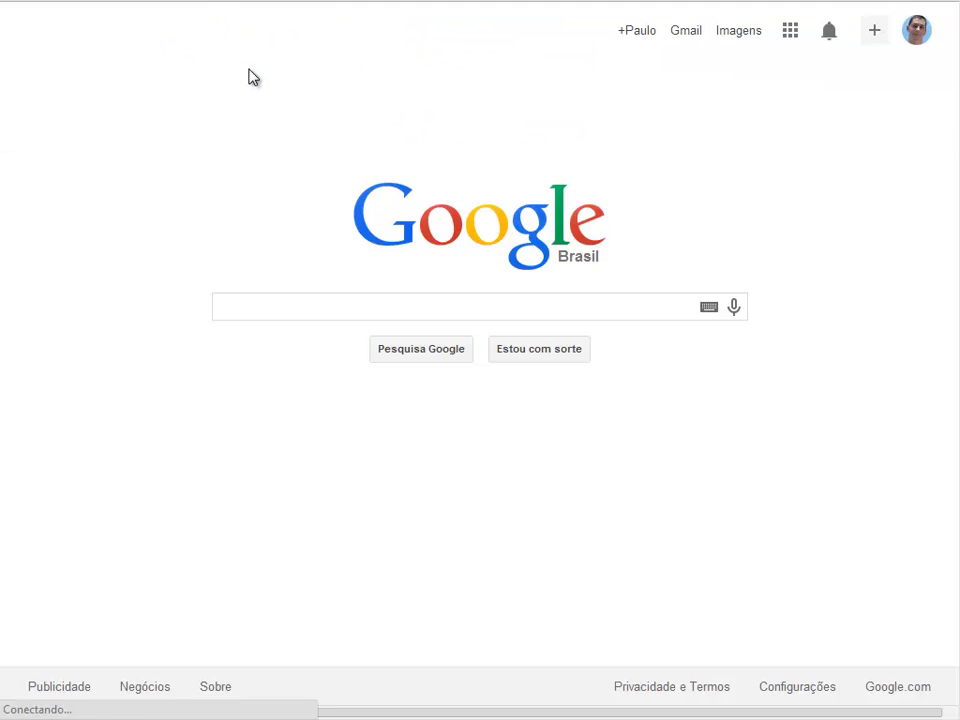
Open ubuntu.com in a new browser tab.
key("ctrl+t")
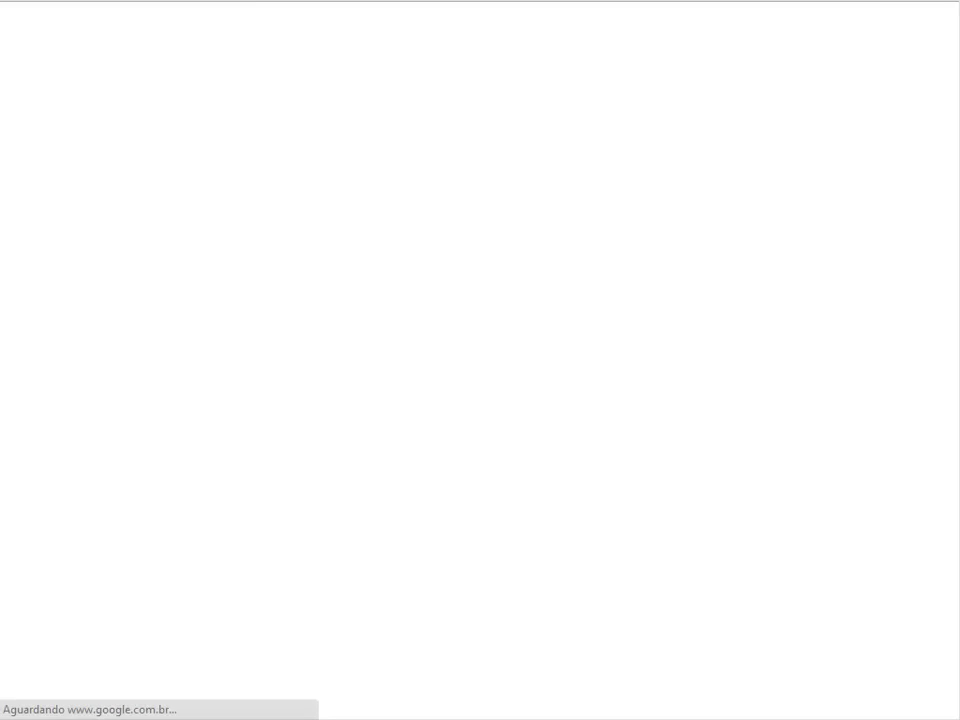
type("ubuntu.com")
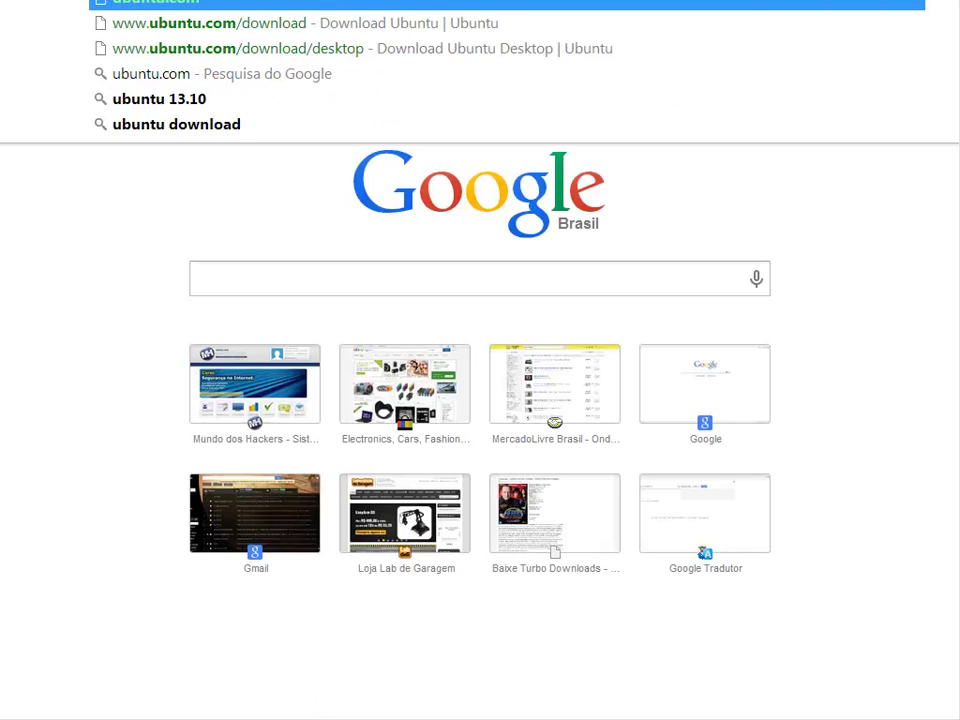
key("Return")
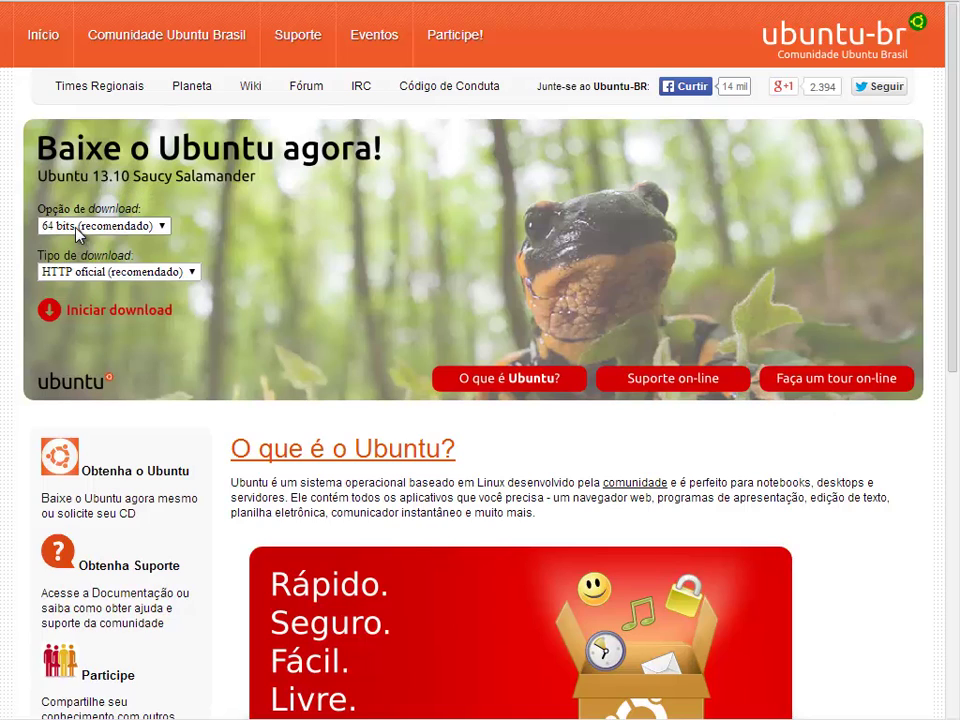
Select 64 bits (recomendado) as the Ubuntu 13.10 download option and HTTP oficial (recomendado) as the download type.
left_click(111, 228)
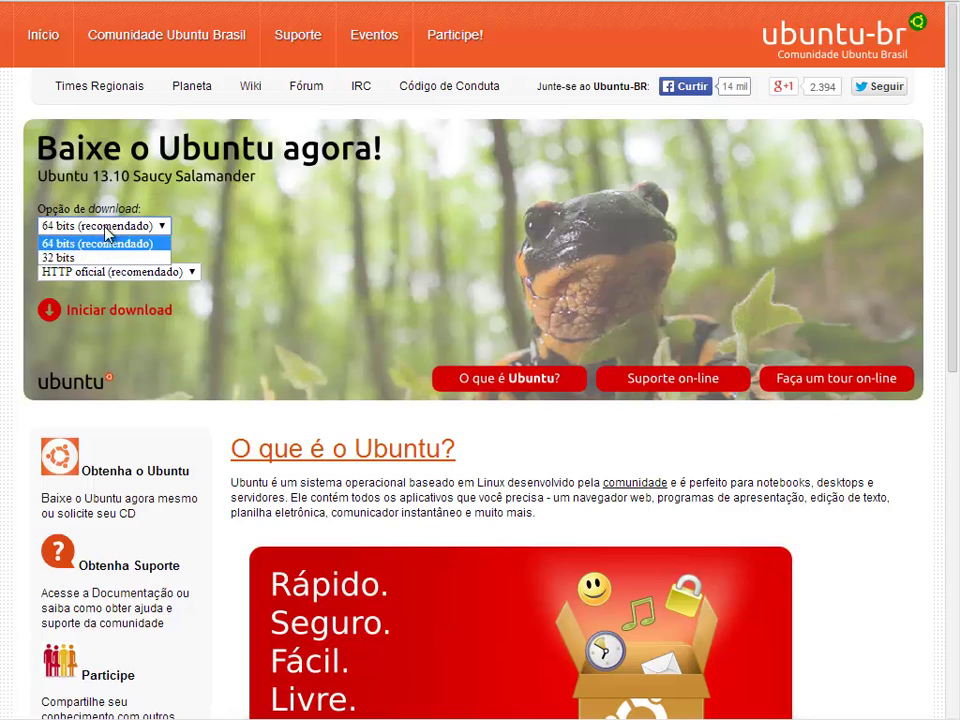
left_click(92, 246)
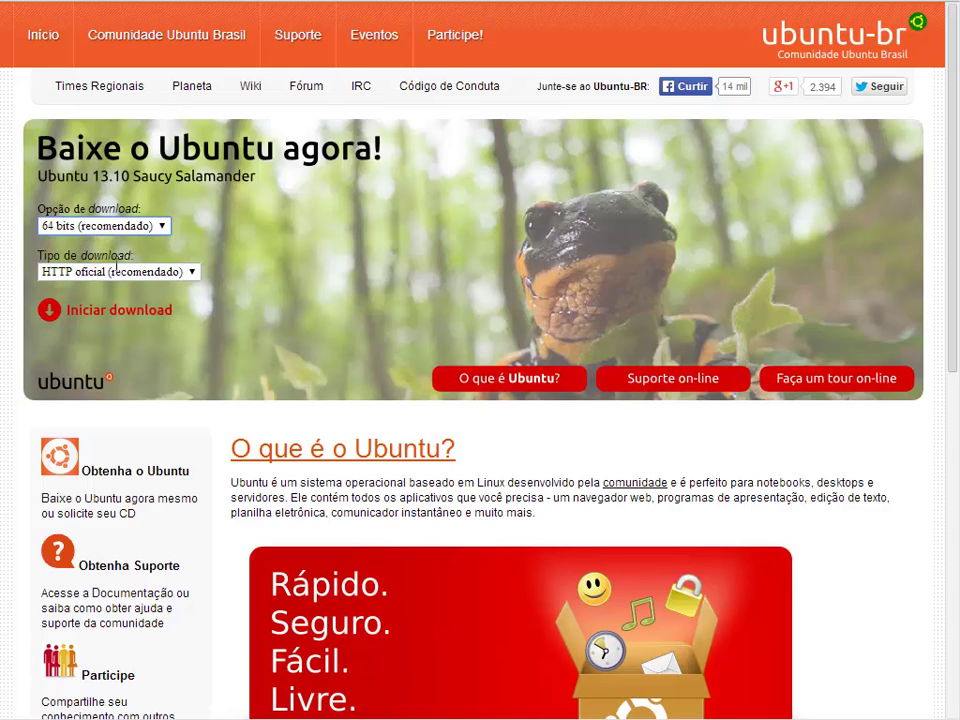
left_click(148, 281)
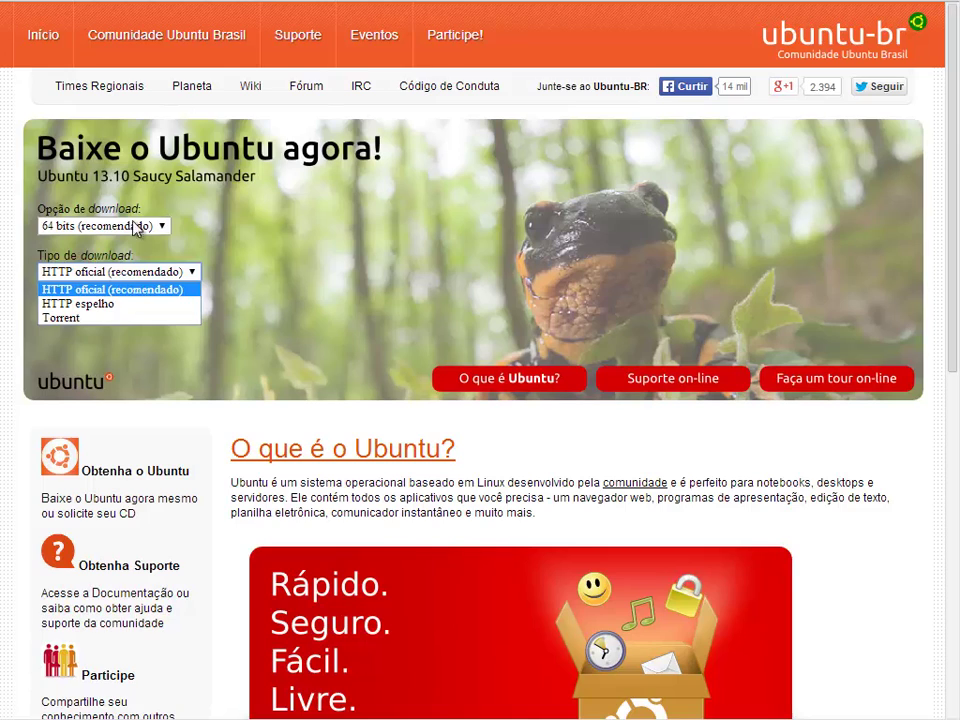
left_click(63, 318)
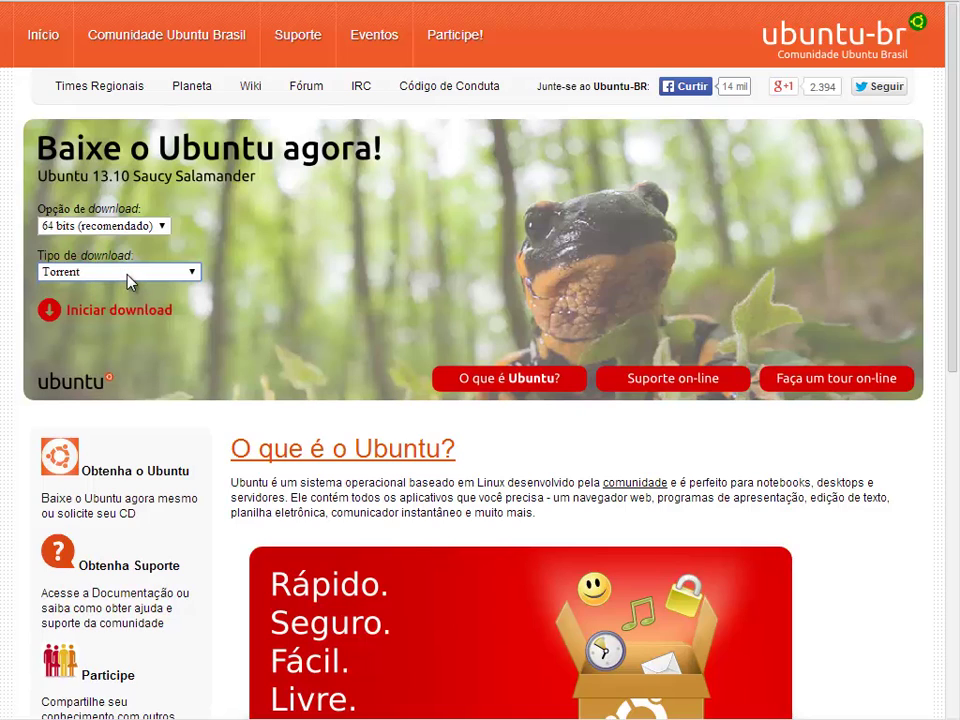
left_click(129, 280)
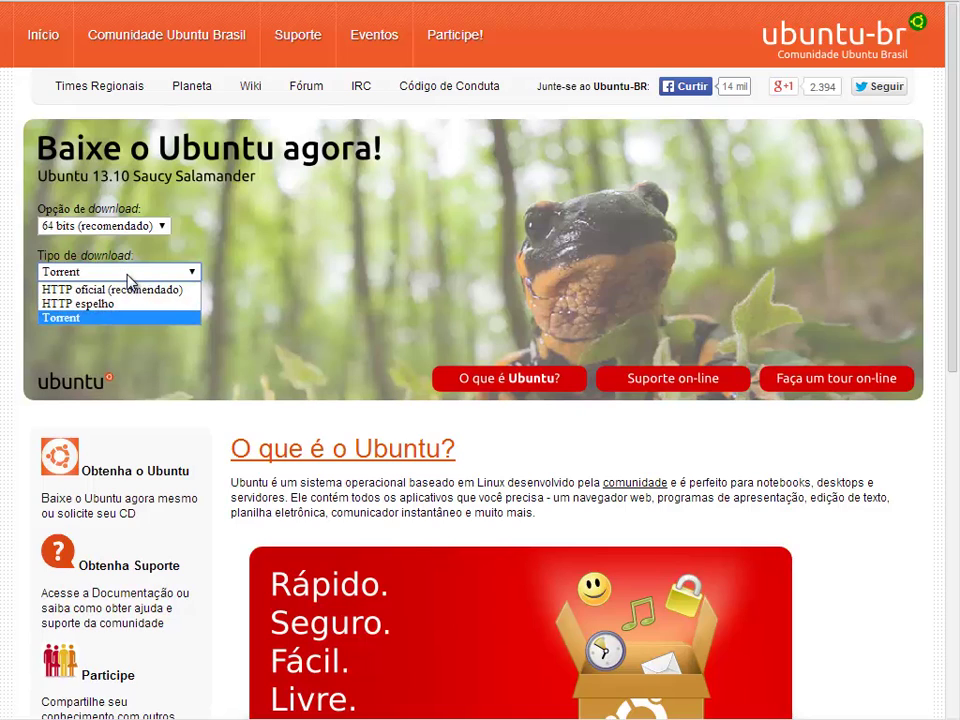
left_click(72, 290)
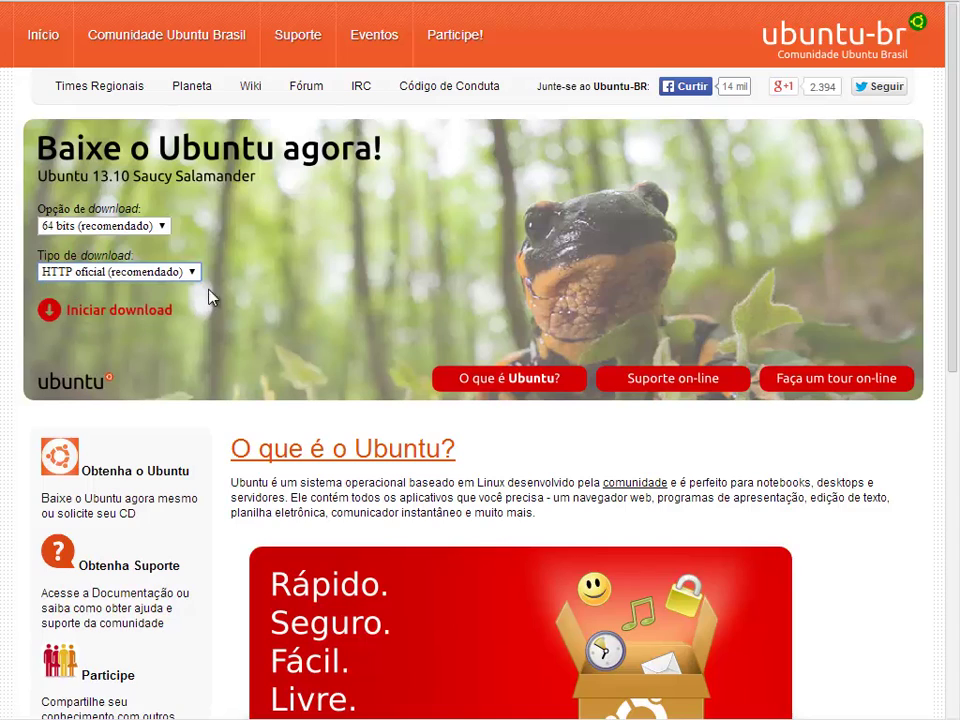
Start the Ubuntu 13.10 ISO download and close the separate window it opens in.
left_click(130, 316)
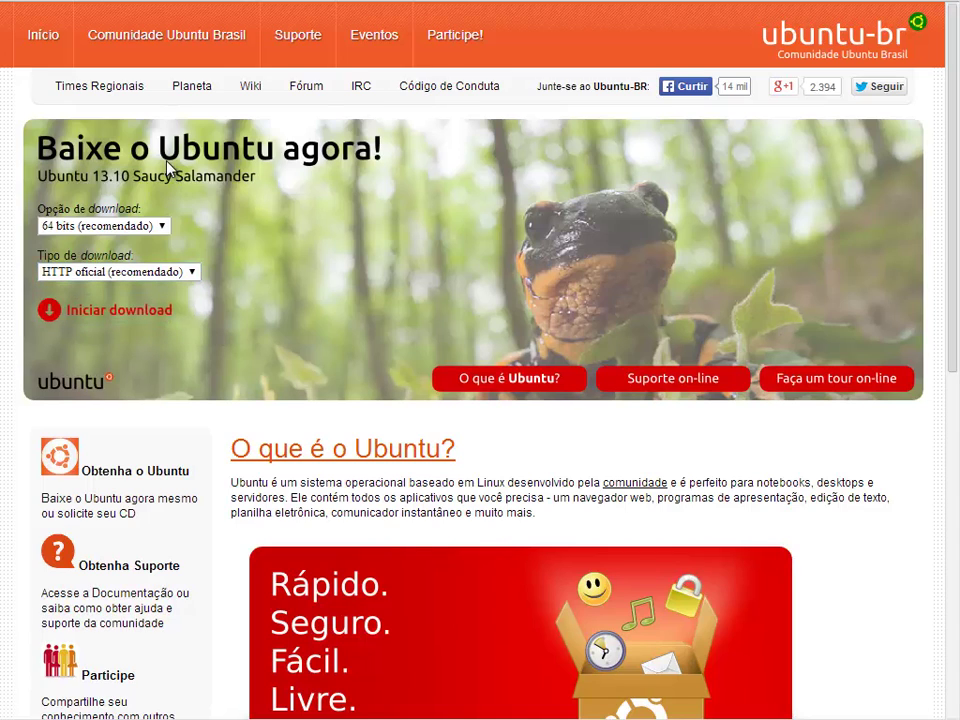
left_click_drag(955, 215, 579, 129)
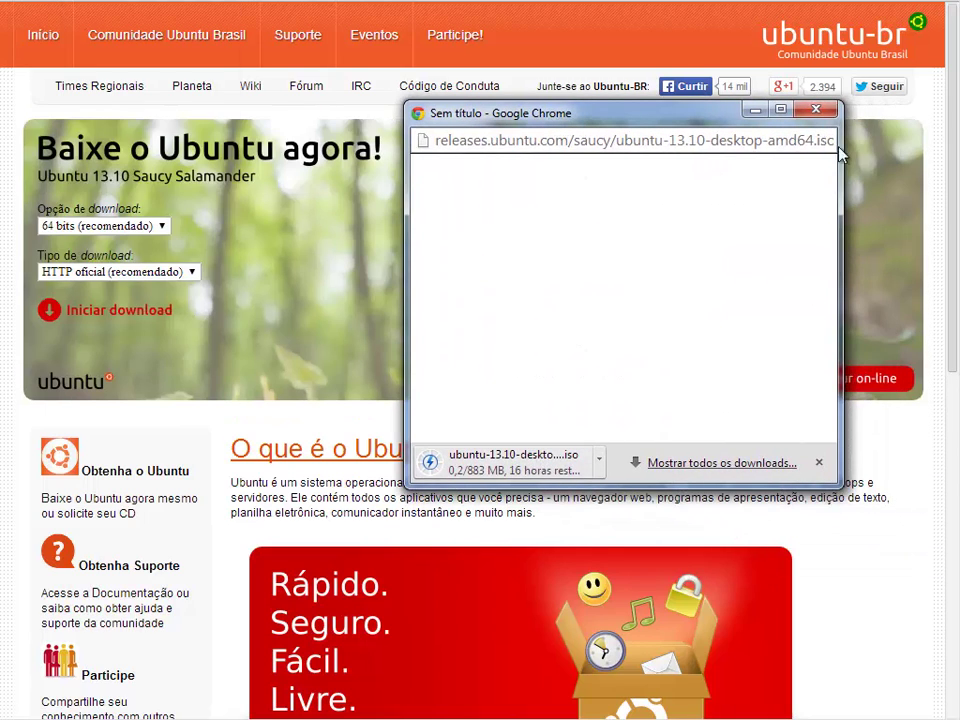
left_click(816, 112)
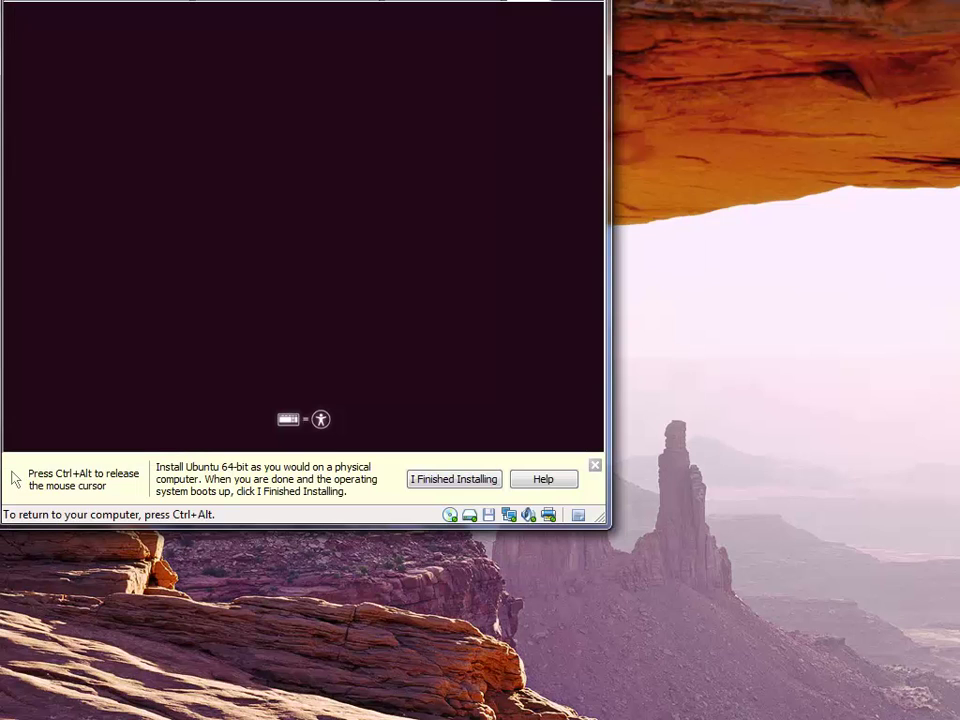
Release the input from the VMware virtual machine and show its BIOS setup in full screen.
key("ctrl+alt")
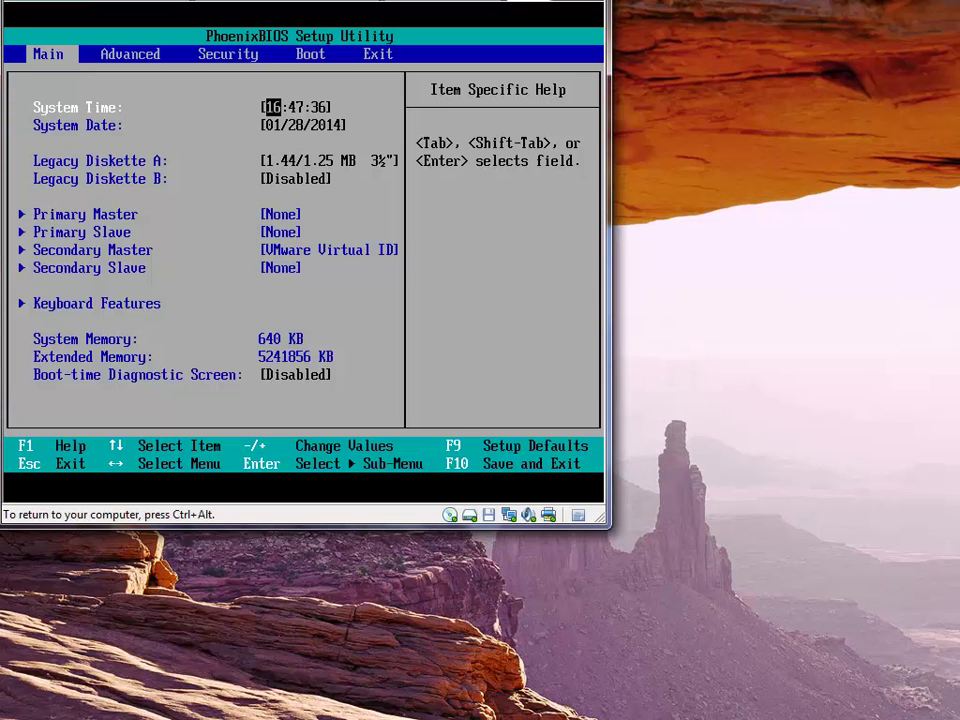
key("ctrl+alt")
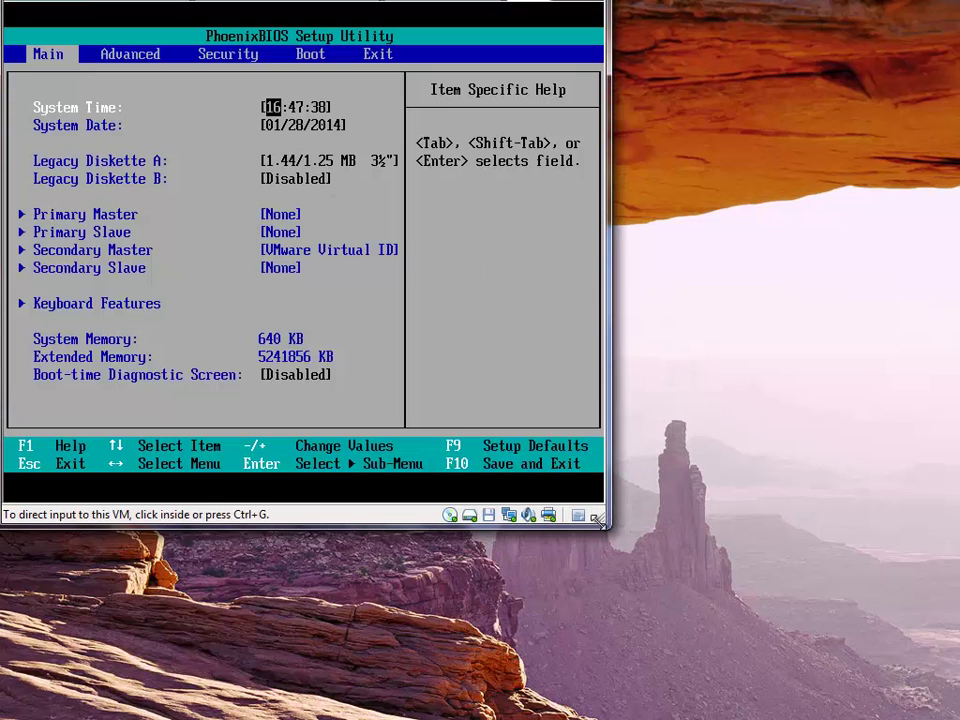
key("ctrl+alt+Return")
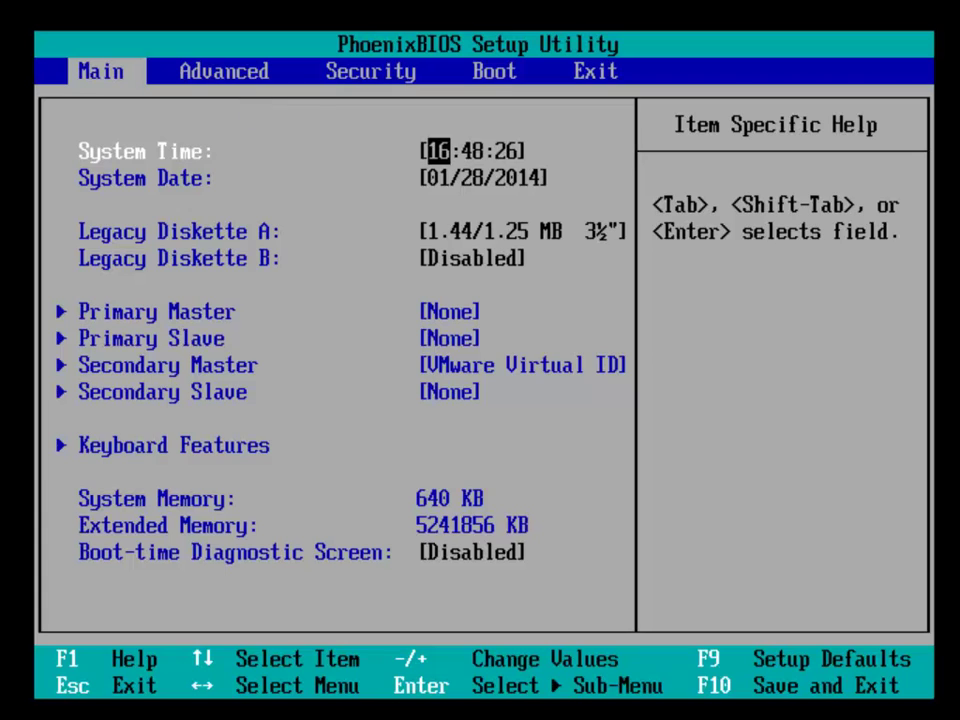
Examine the Main, Advanced, Security and Boot pages of the BIOS setup, ending on the boot order.
key("Right")
key("Right")
key("Right")
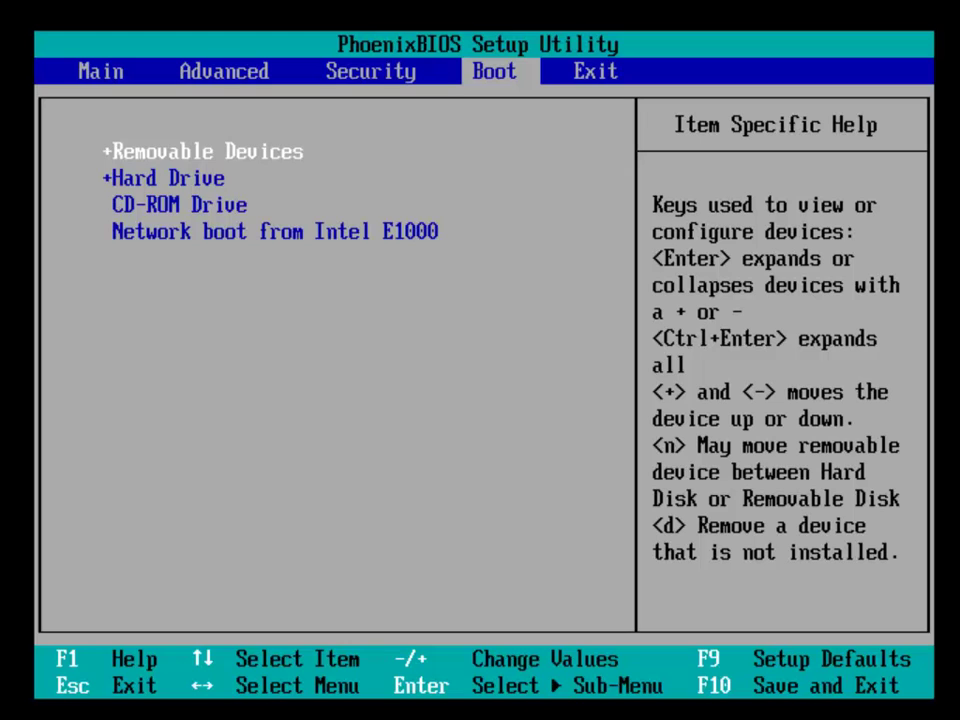
key("Left")
key("Left")
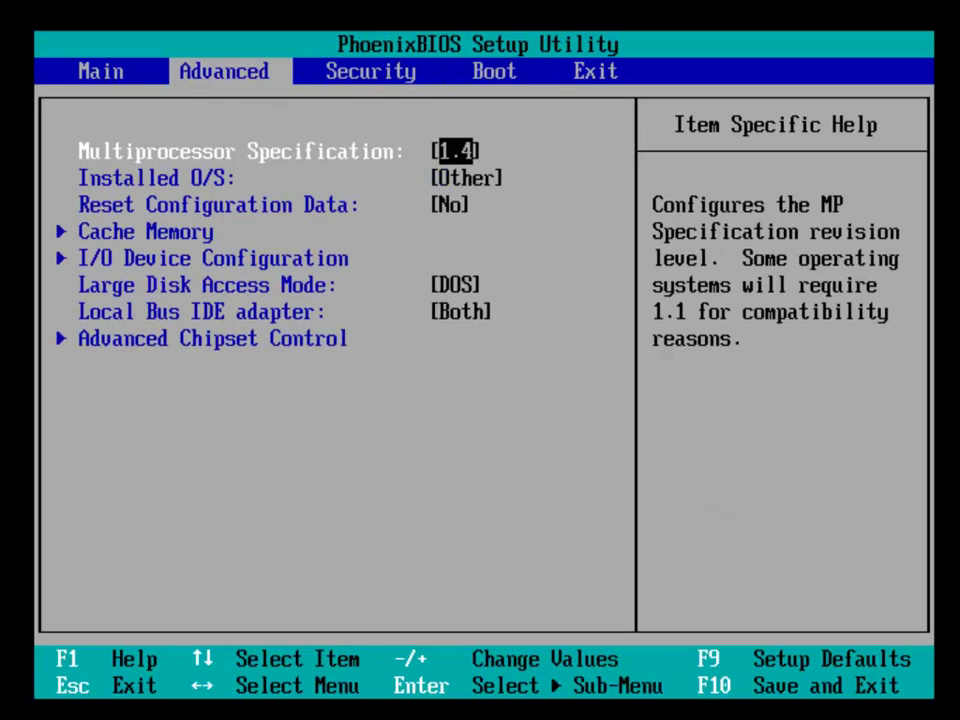
key("Right")
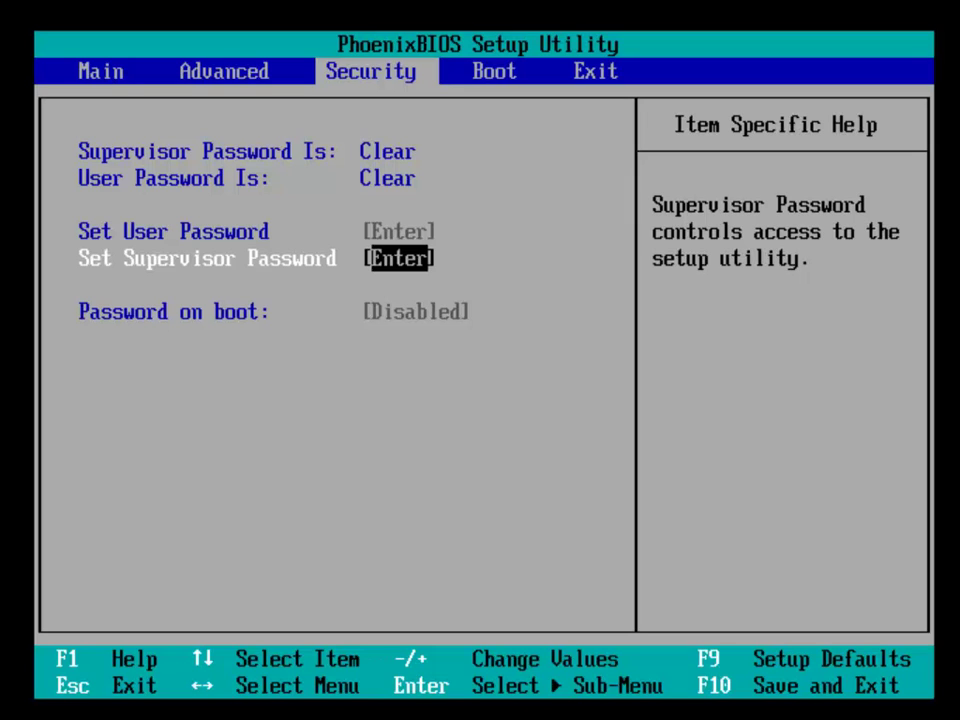
key("Left")
key("Left")
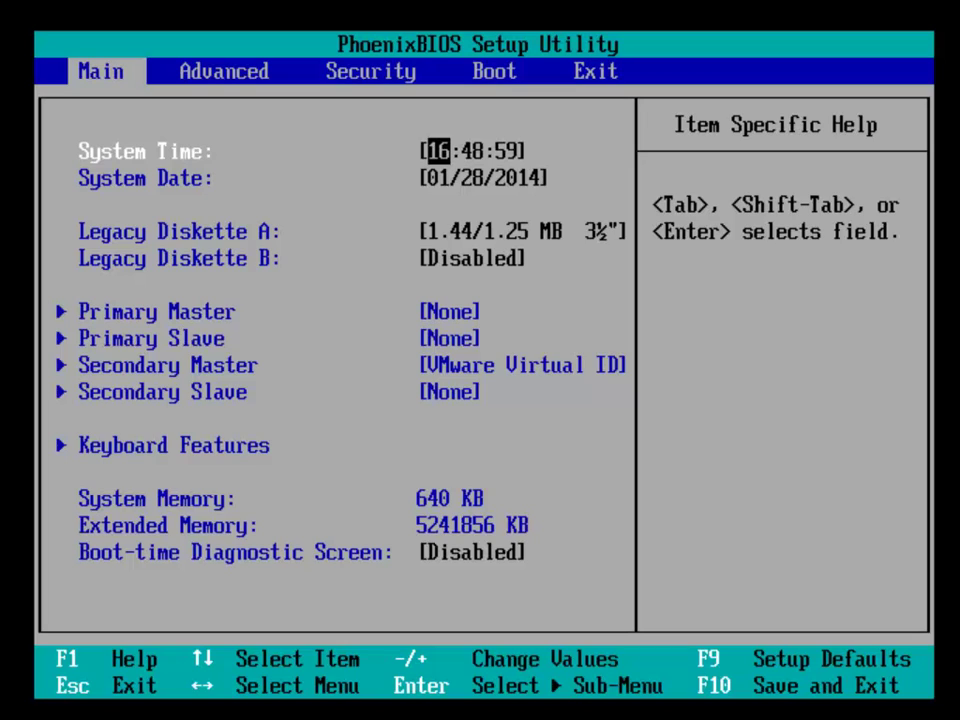
key("Right")
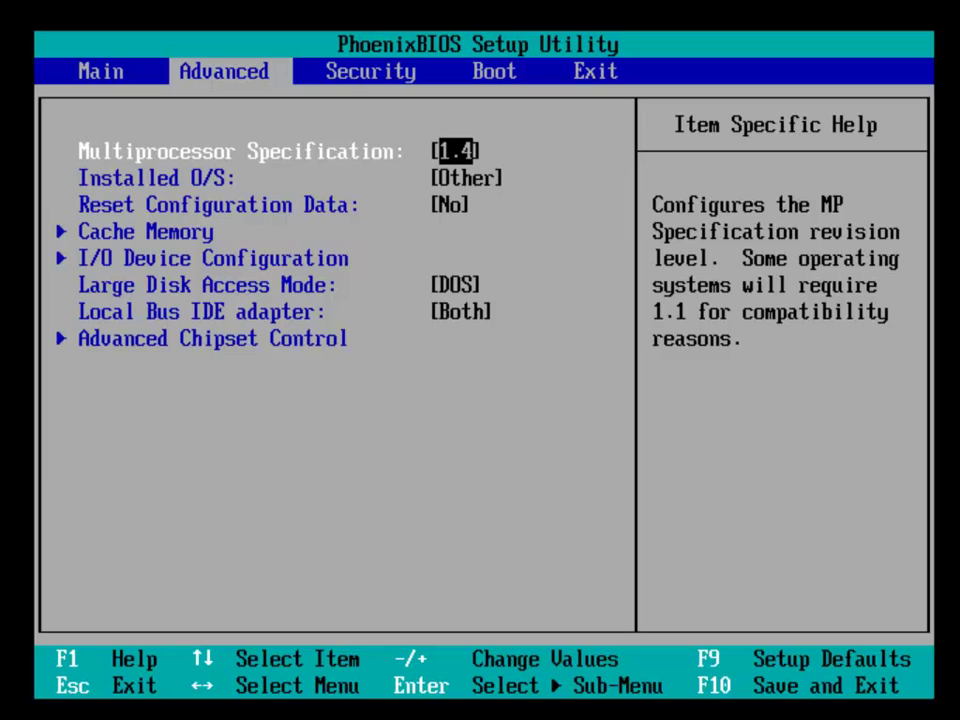
key("Right")
key("Right")
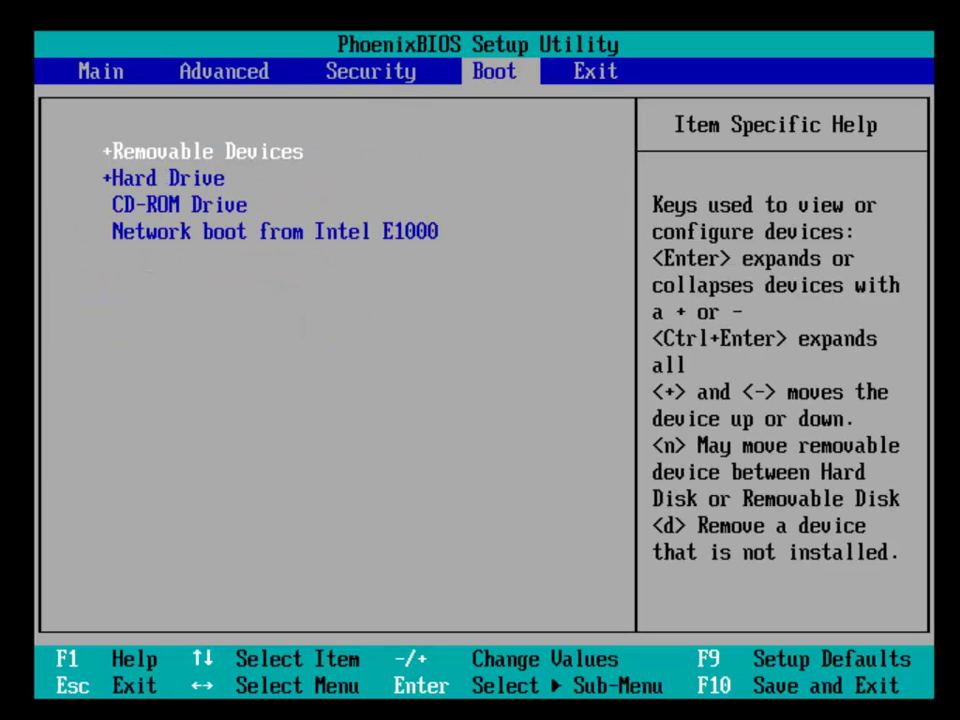
Move CD-ROM Drive to first place in the boot order, above Removable Devices and Hard Drive, and review the list.
key("Down")
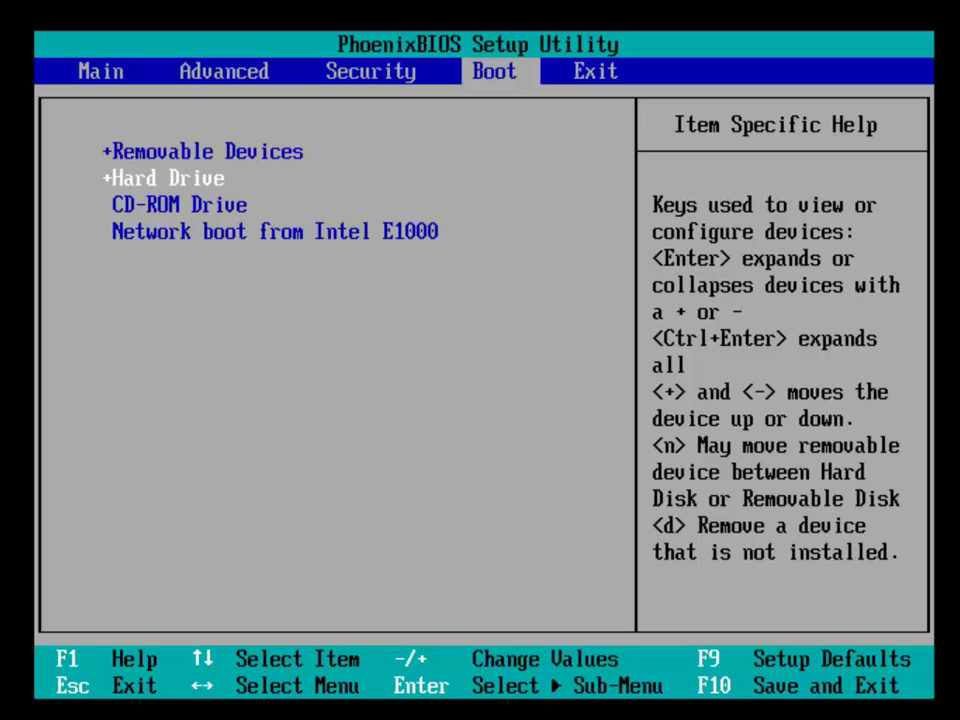
key("Up")
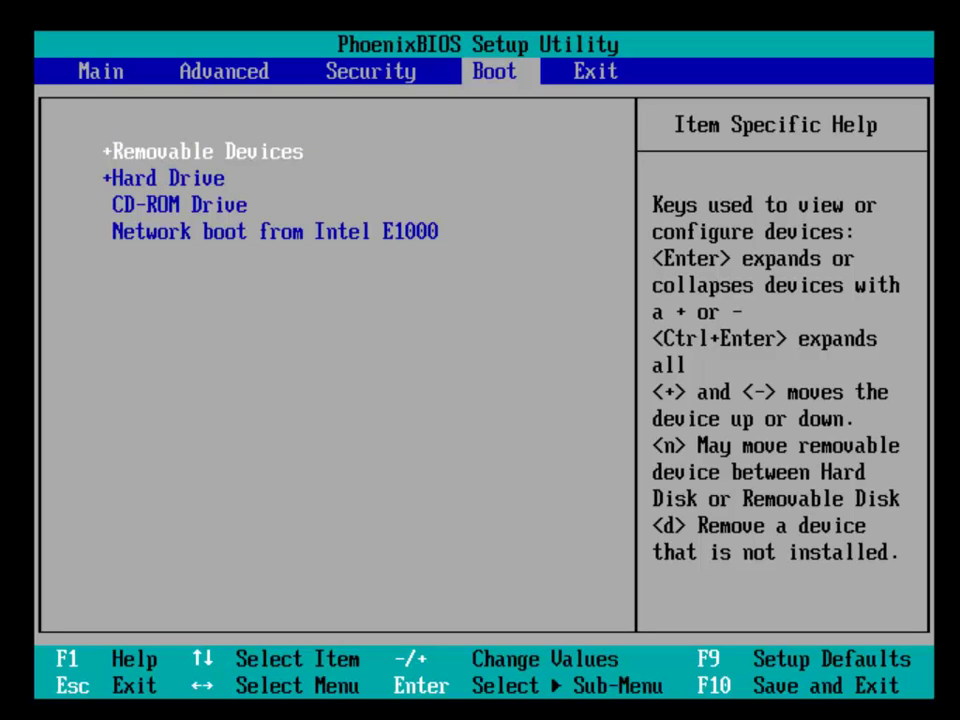
key("Down")
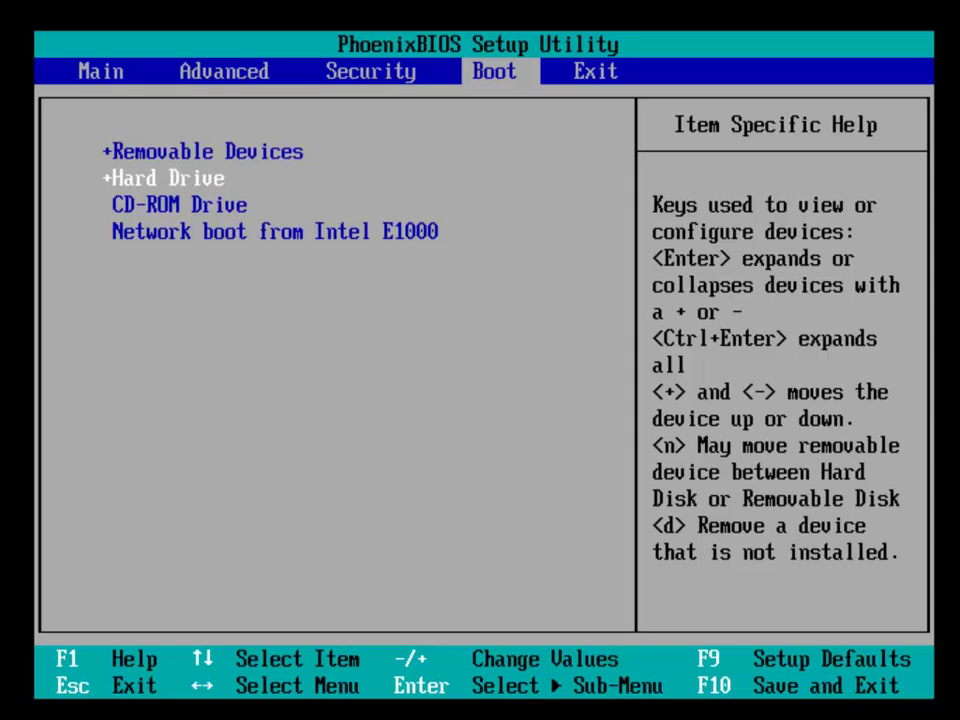
key("Down")
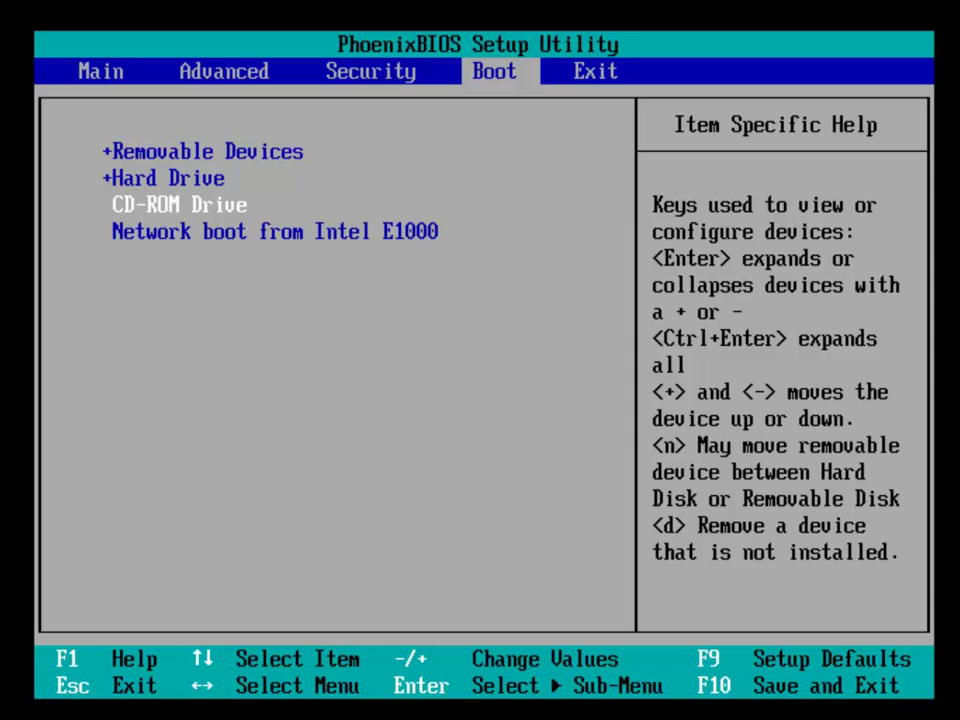
key("Up")
key("Up")
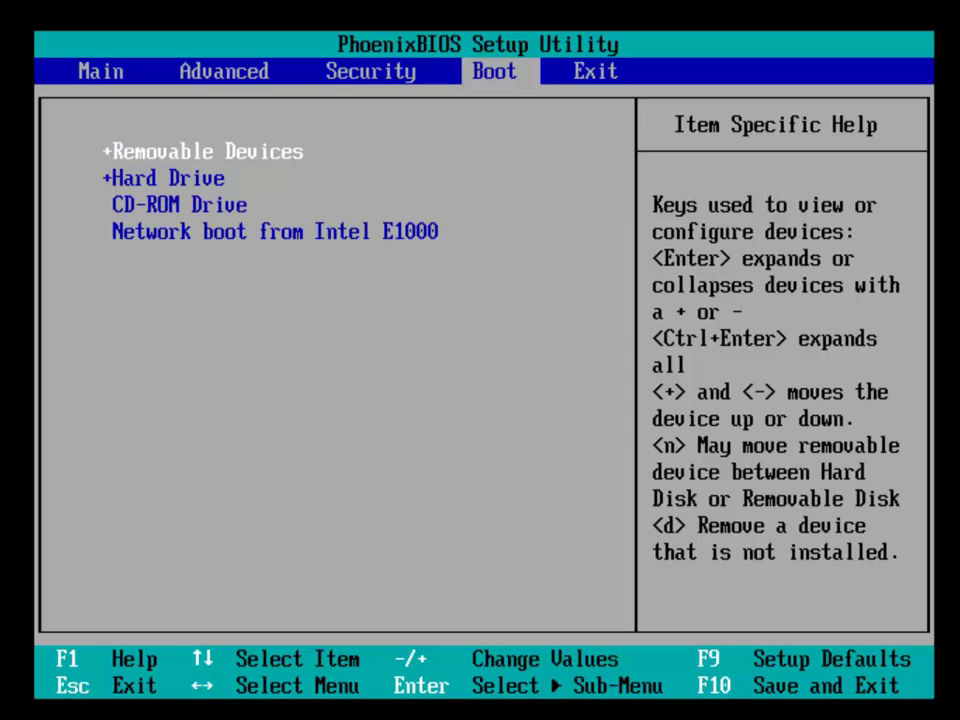
key("Down")
key("Down")
key("plus")
key("plus")
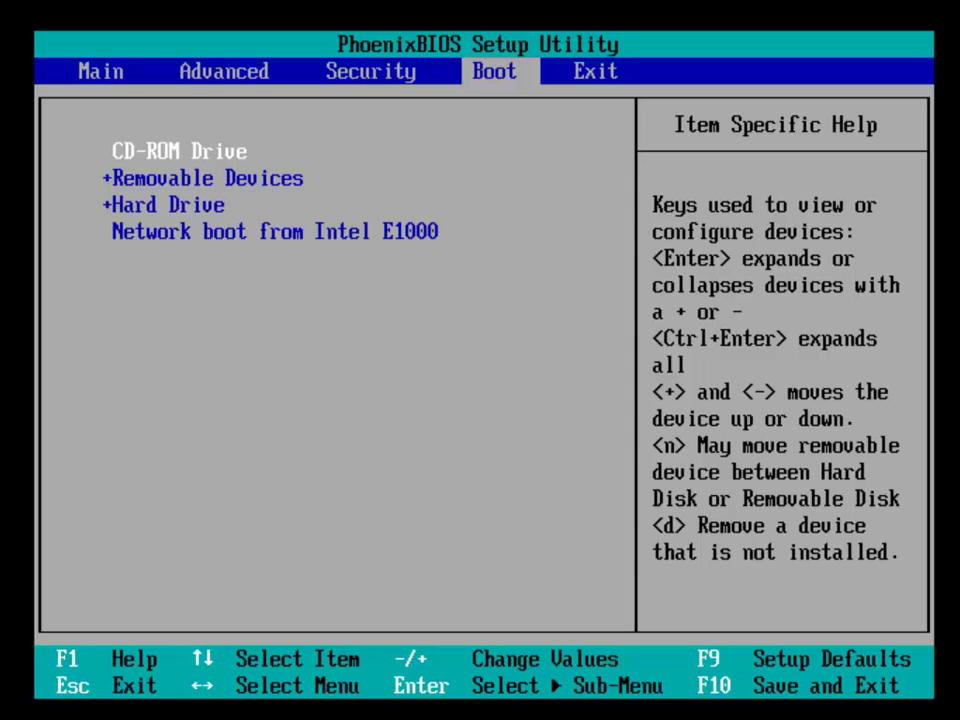
key("Down")
key("Down")
key("Down")
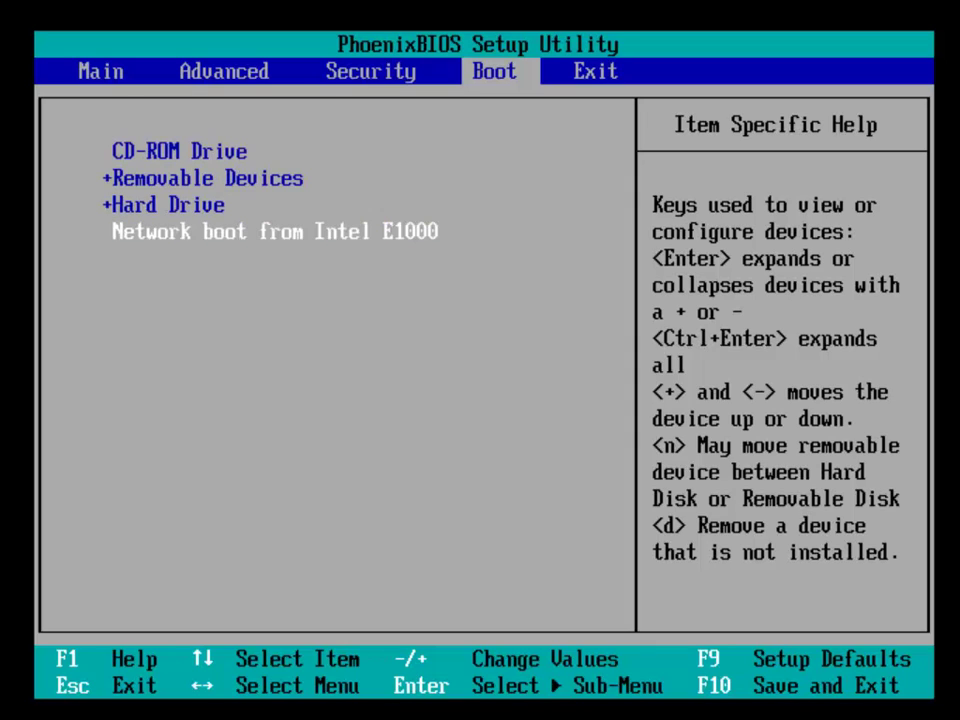
key("Up")
key("Up")
key("Up")
Exit the BIOS setup saving the changes, and return the restarted virtual machine to full screen.
key("Right")
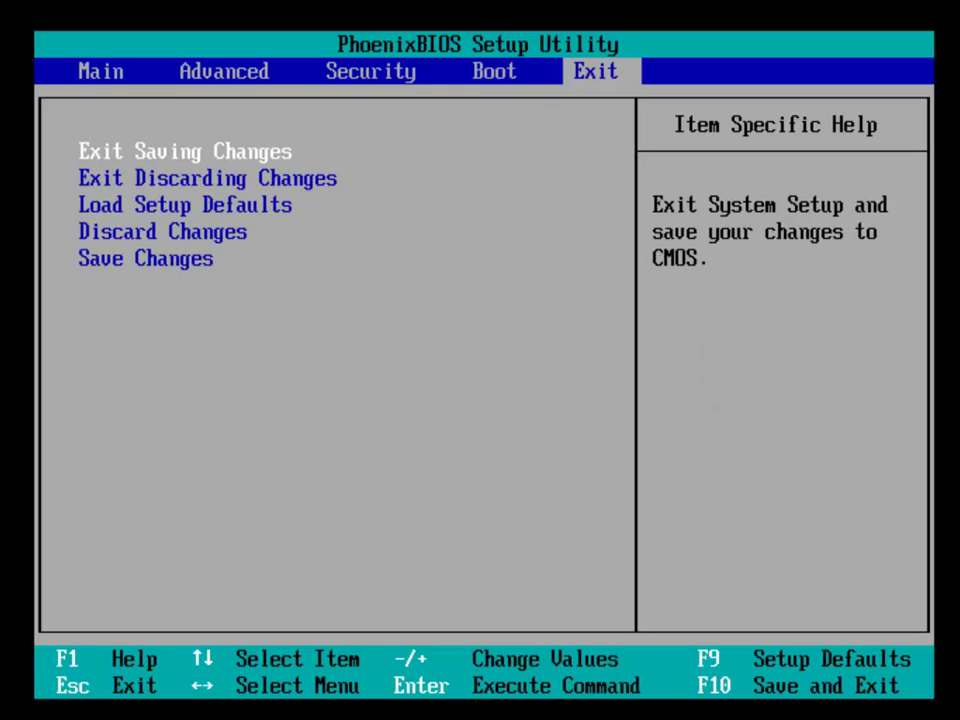
key("Return")
key("Return")
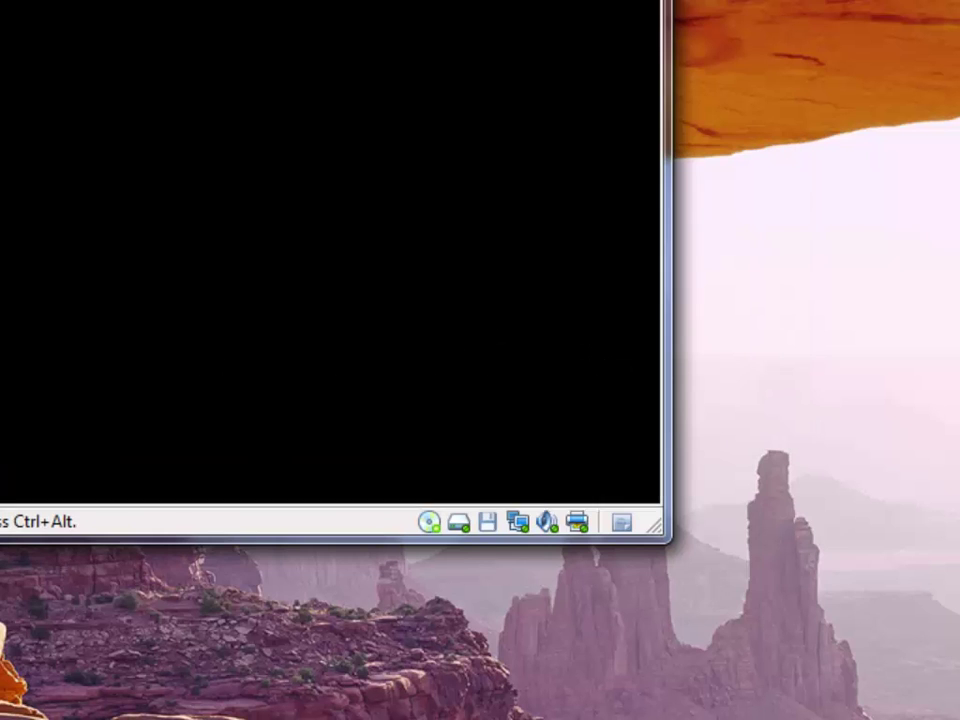
key("ctrl+alt")
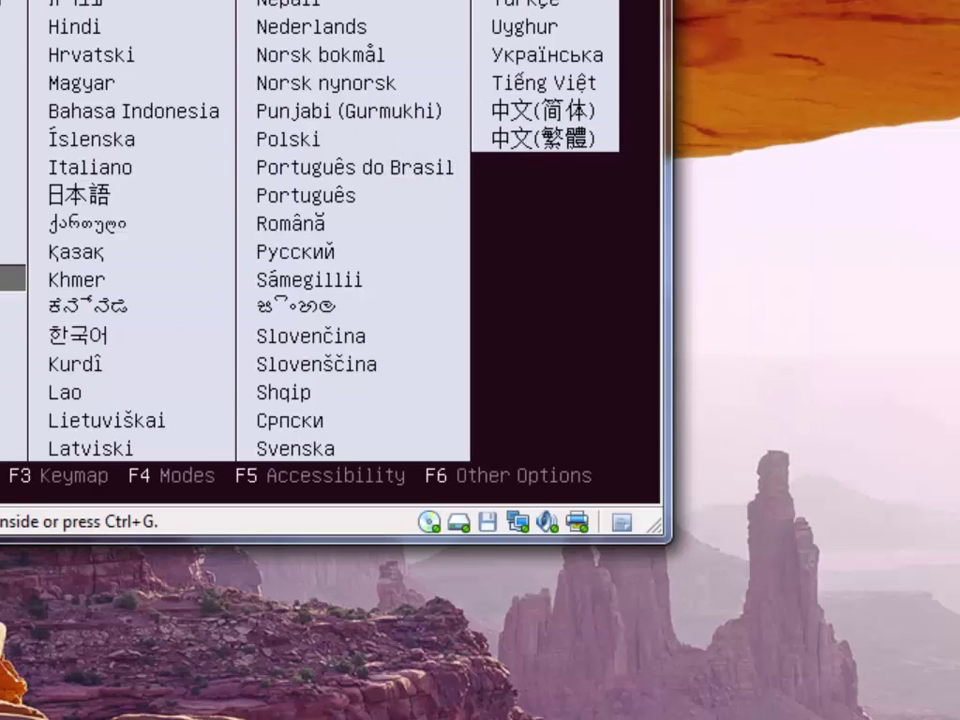
key("ctrl+alt+Return")
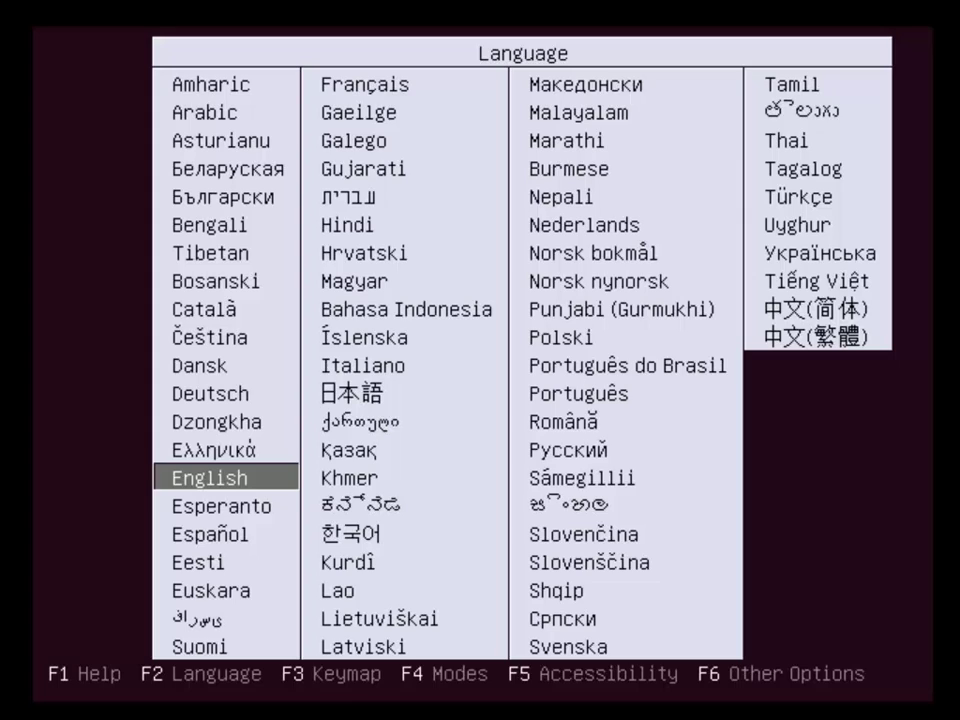
Set the Ubuntu boot menu language to Português do Brasil.
key("Up")
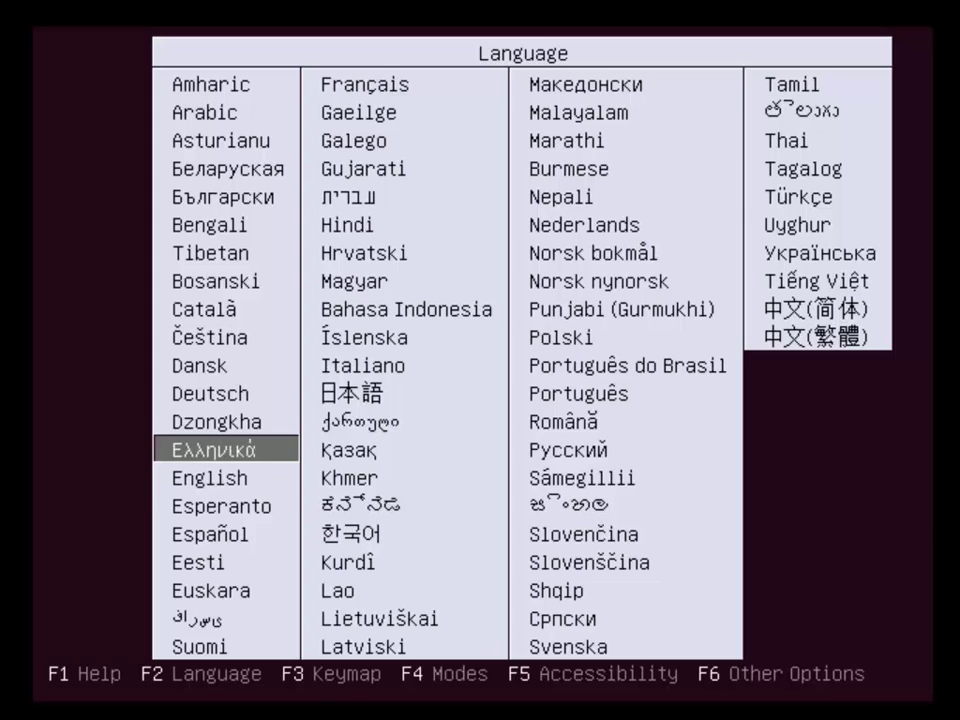
key("Up")
key("Up")
key("Up")
key("Right")
key("Right")
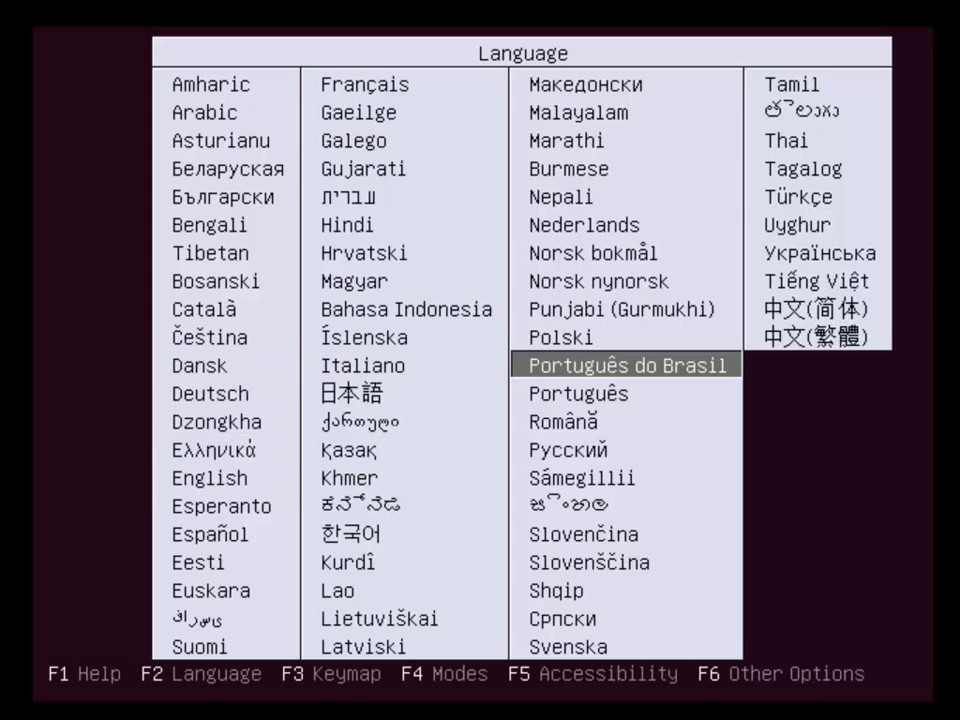
key("Return")
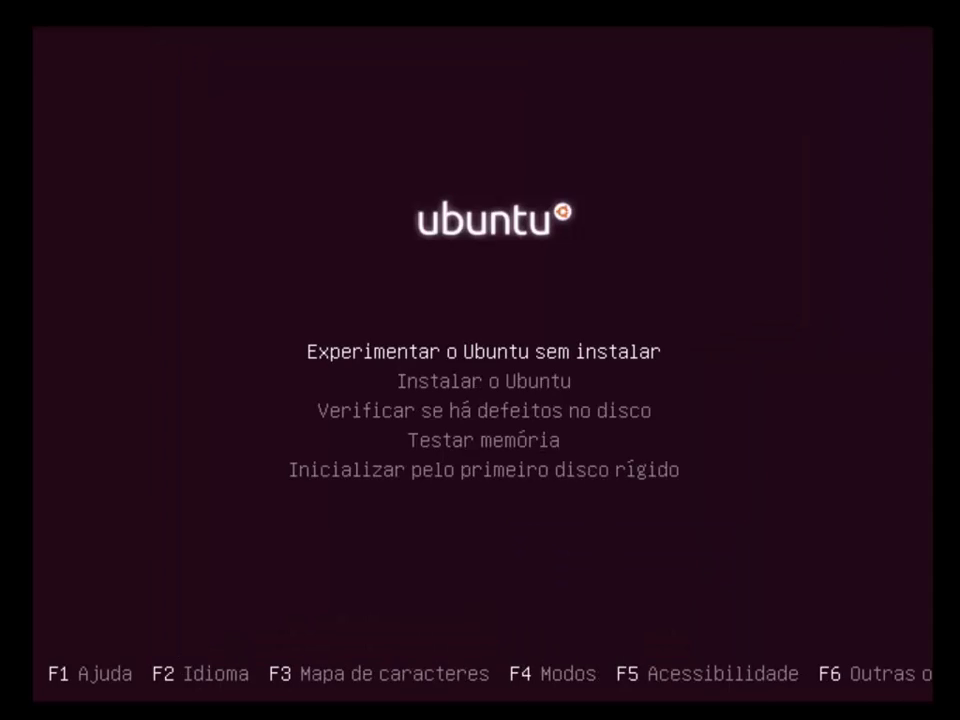
Start the Ubuntu installation from the boot menu instead of trying it without installing.
key("Down")
key("Up")
key("Down")
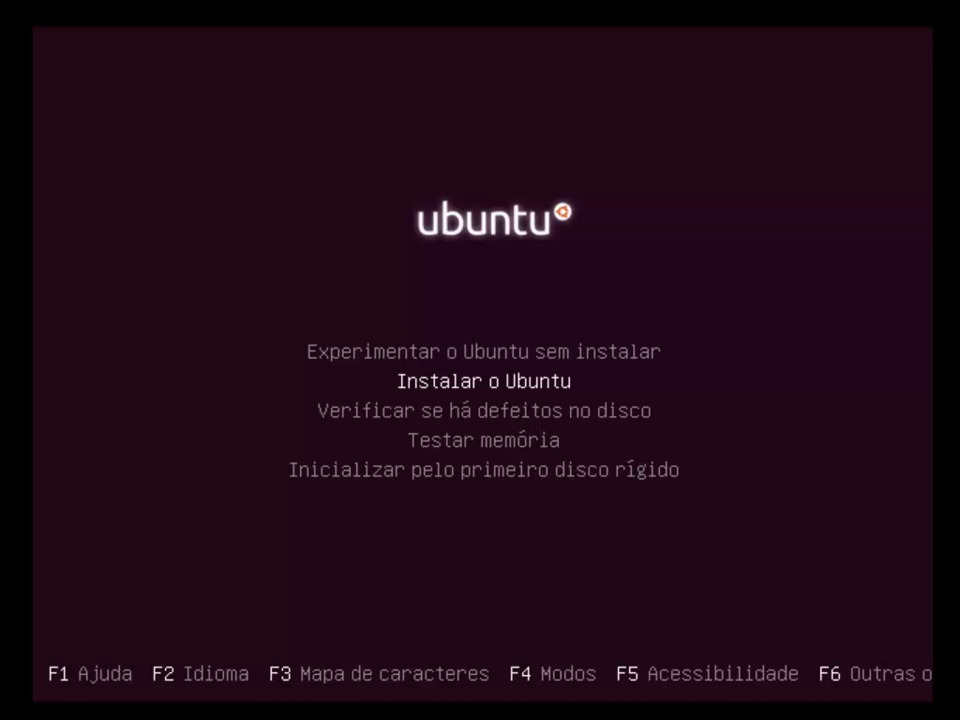
key("Return")
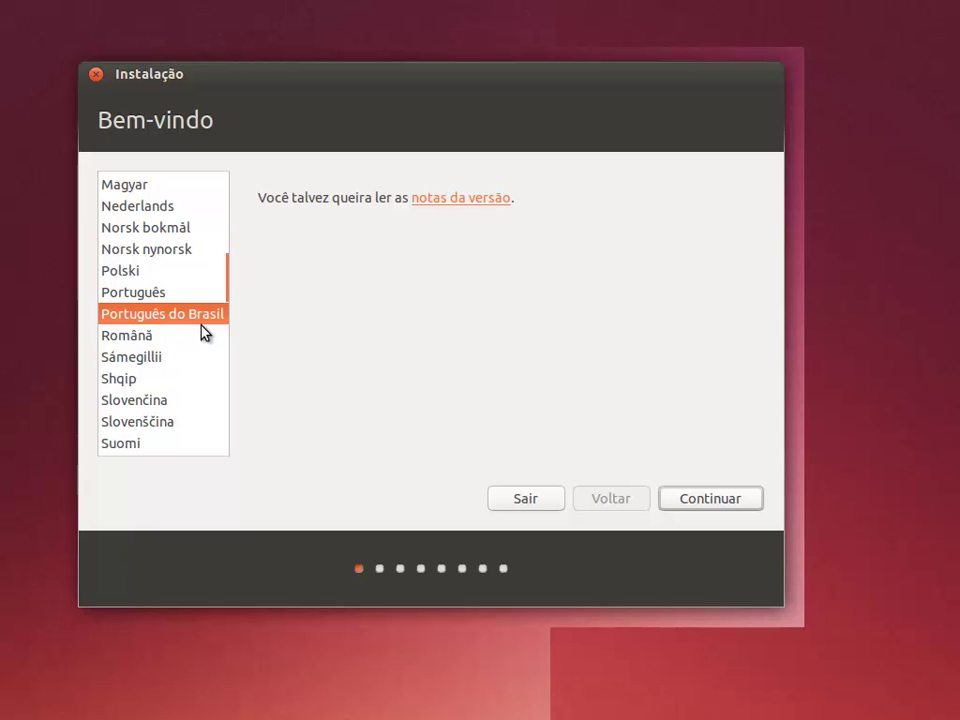
Keep Português do Brasil as the installer language and continue the preparation without downloading updates or installing third-party software.
left_click(694, 500)
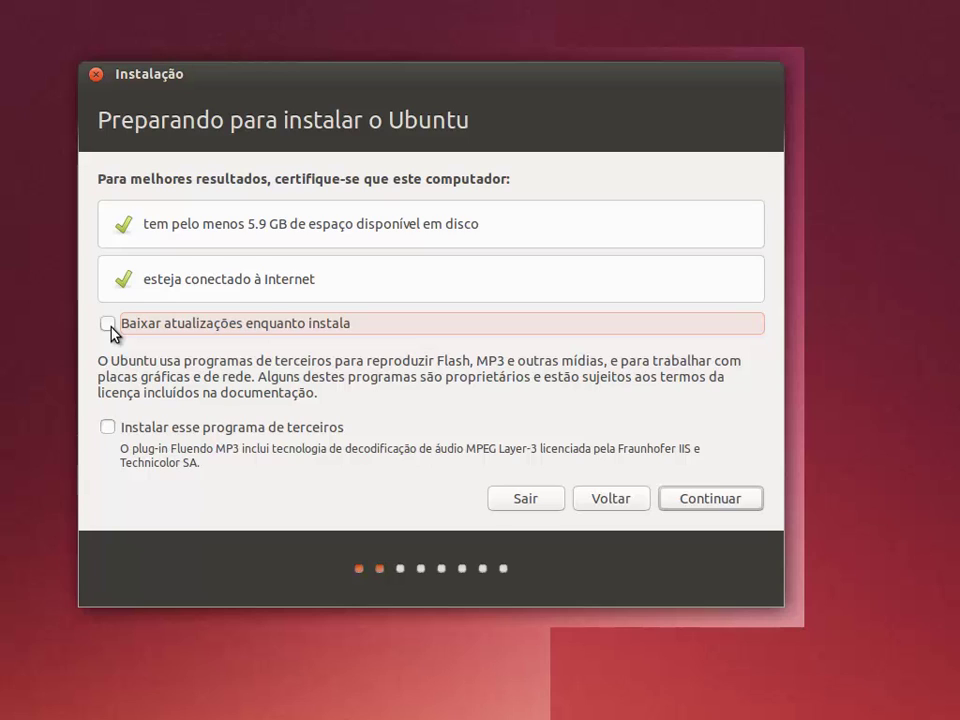
left_click(107, 324)
left_click(106, 324)
left_click(700, 502)
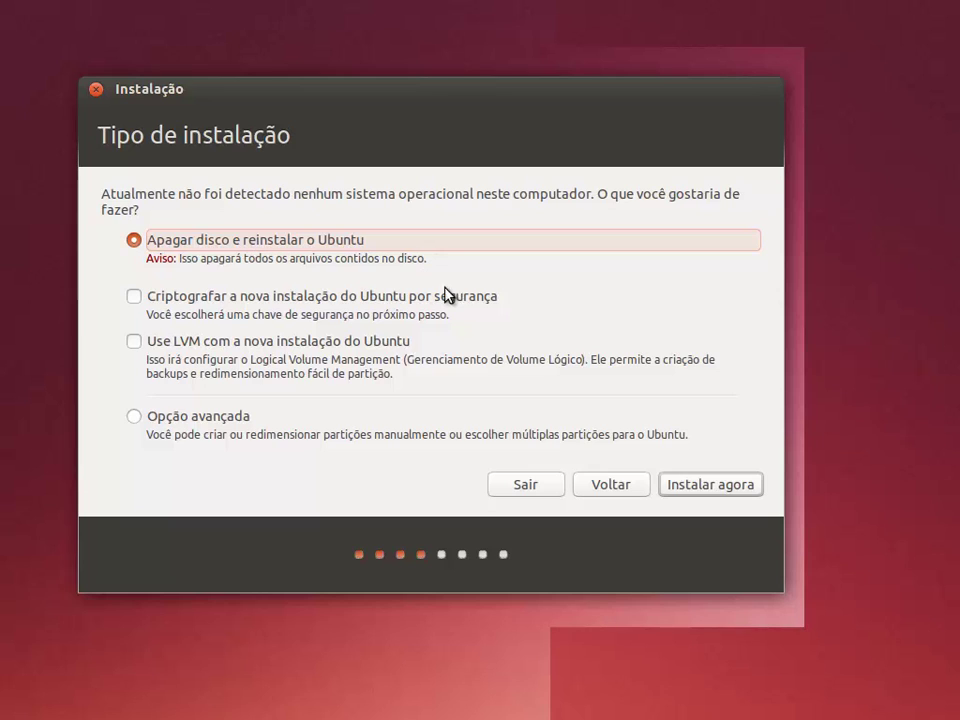
Start the erase-disk installation, accepting Sao Paulo as the location and Portuguese (Brazil) as the keyboard layout.
left_click(707, 487)
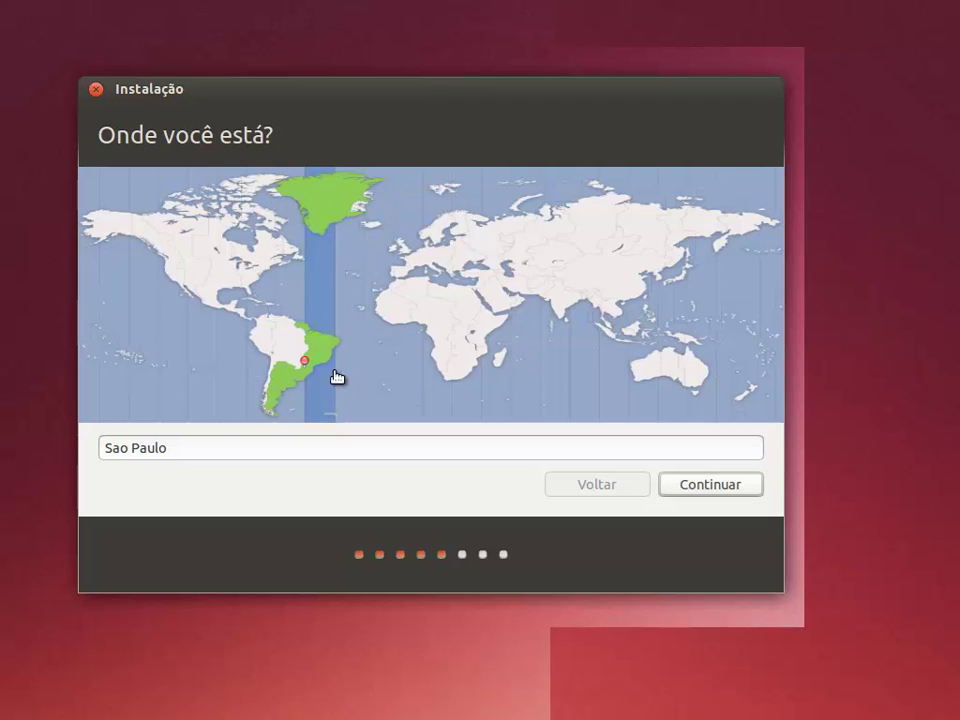
left_click(691, 489)
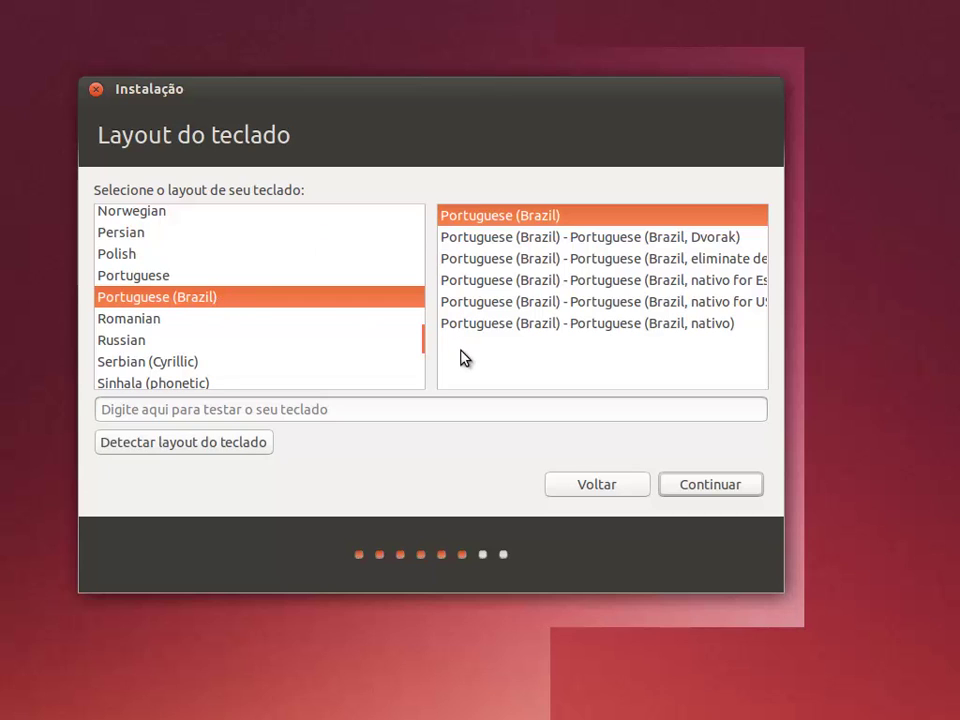
left_click(690, 487)
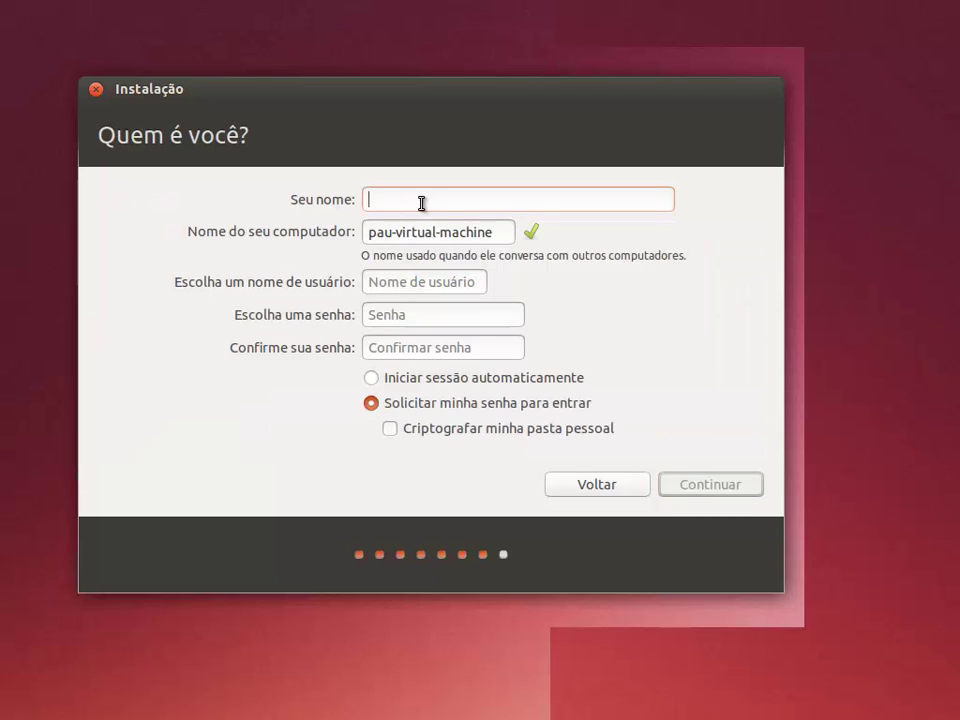
Enter Mundo Dos Hackers as the user's display name and mundo-dos-hackers as the computer name.
type("M")
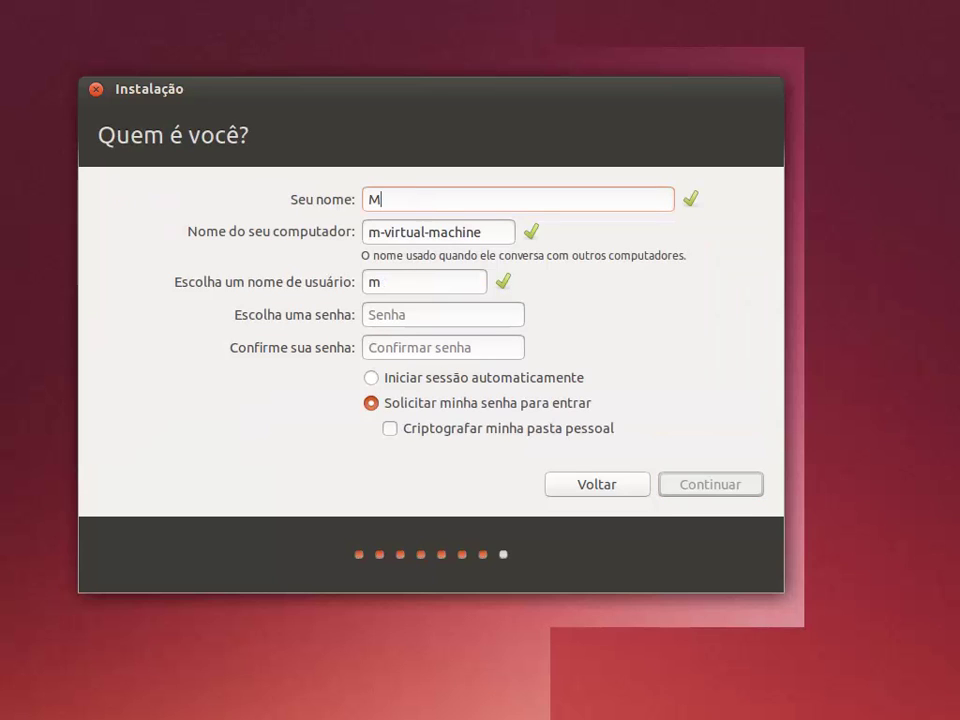
type("undo Dos Hackers")
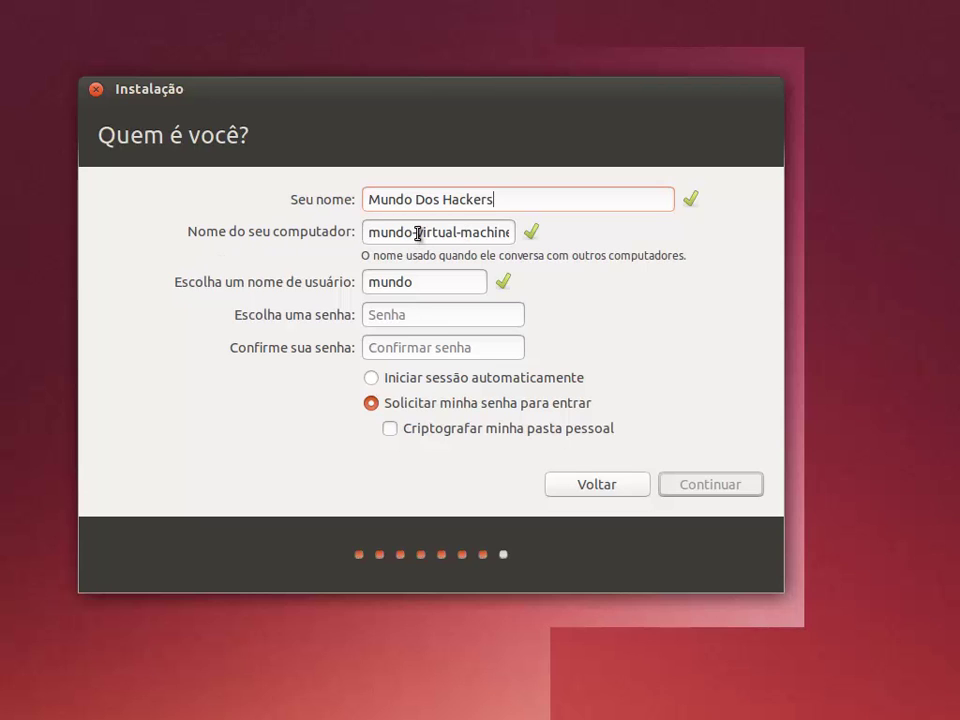
left_click_drag(418, 232, 440, 232)
left_click_drag(540, 231, 572, 234)
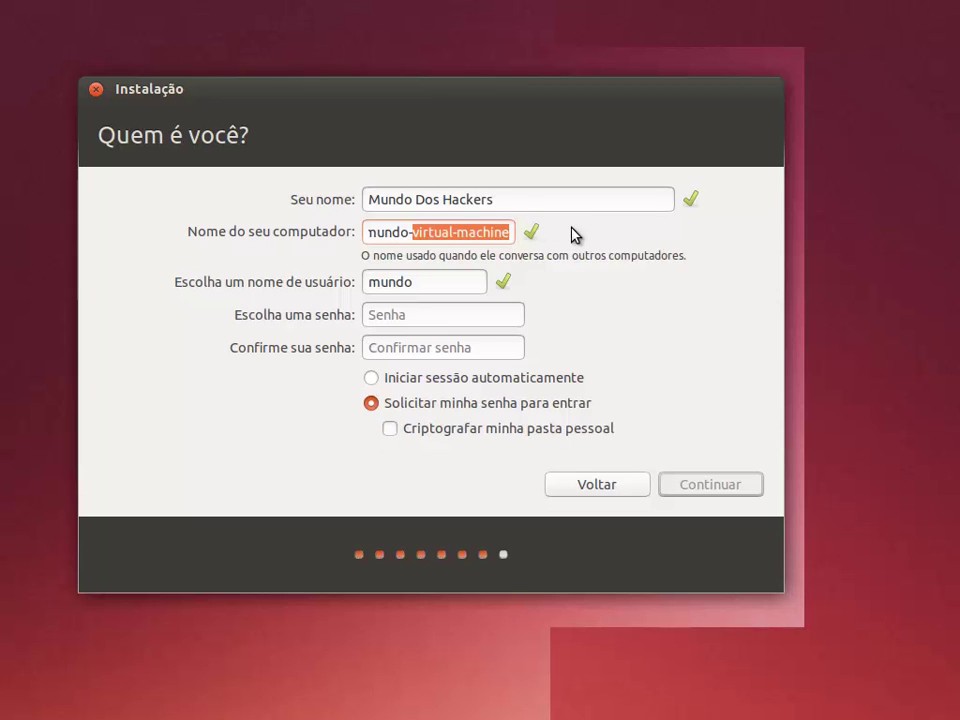
key("BackSpace")
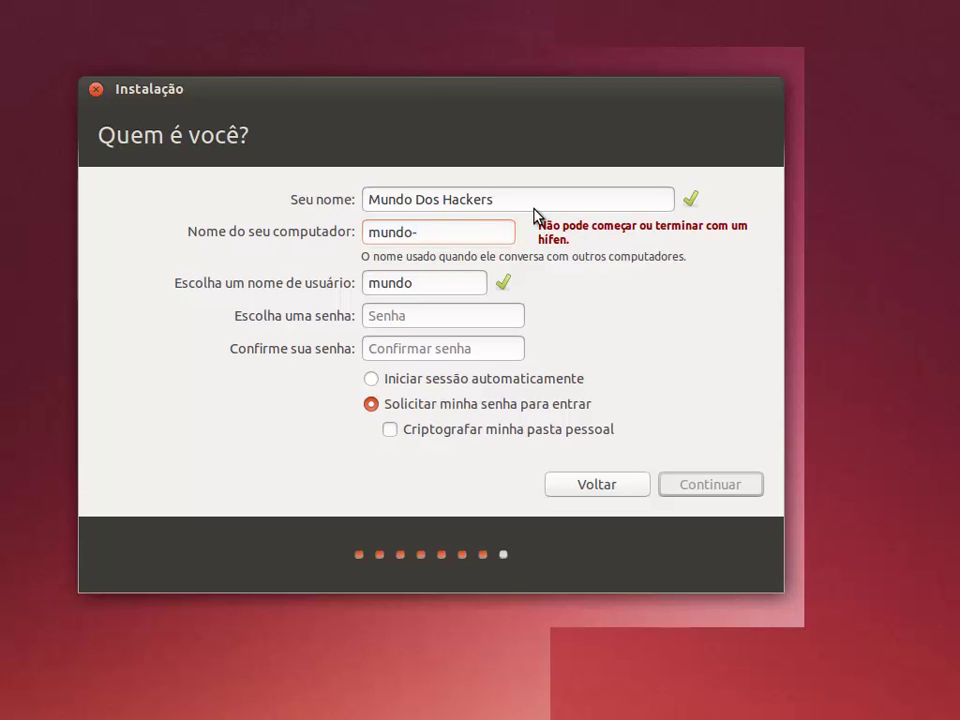
type("hack")
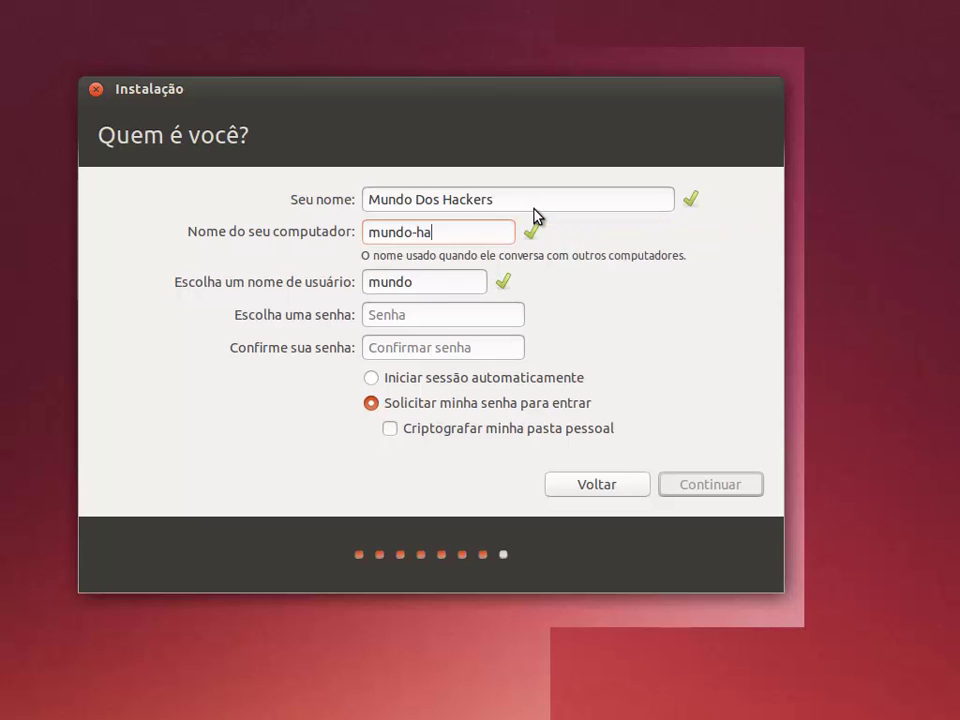
key("BackSpace")
key("BackSpace")
key("BackSpace")
key("BackSpace")
type("dos-hackers")
Set the account's username to mundodoshackers.
left_click(408, 281)
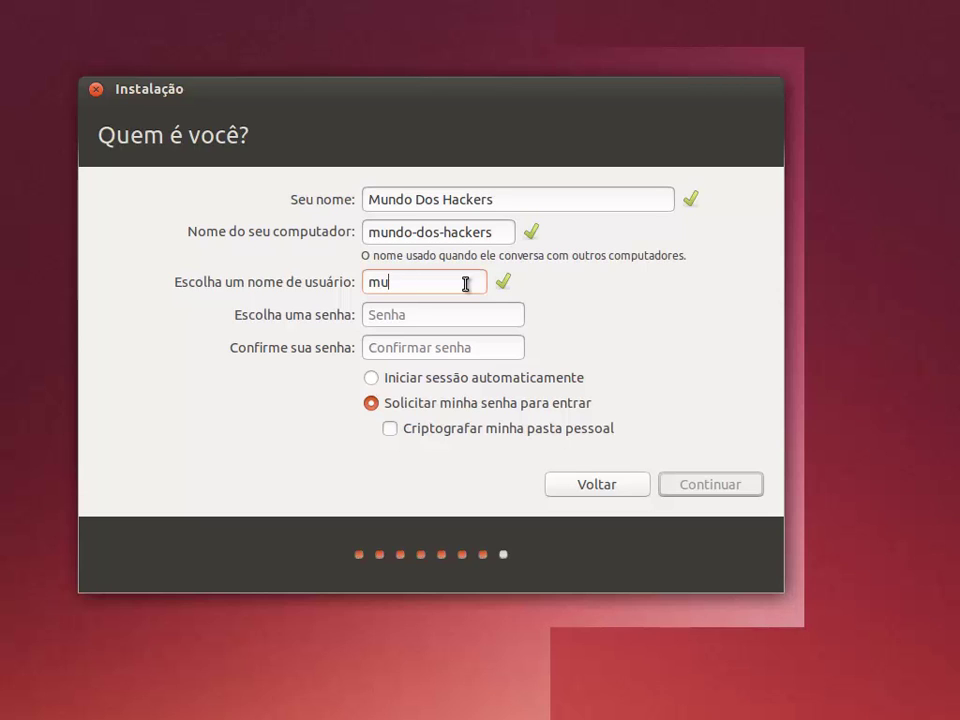
type("und")
type("ndo do")
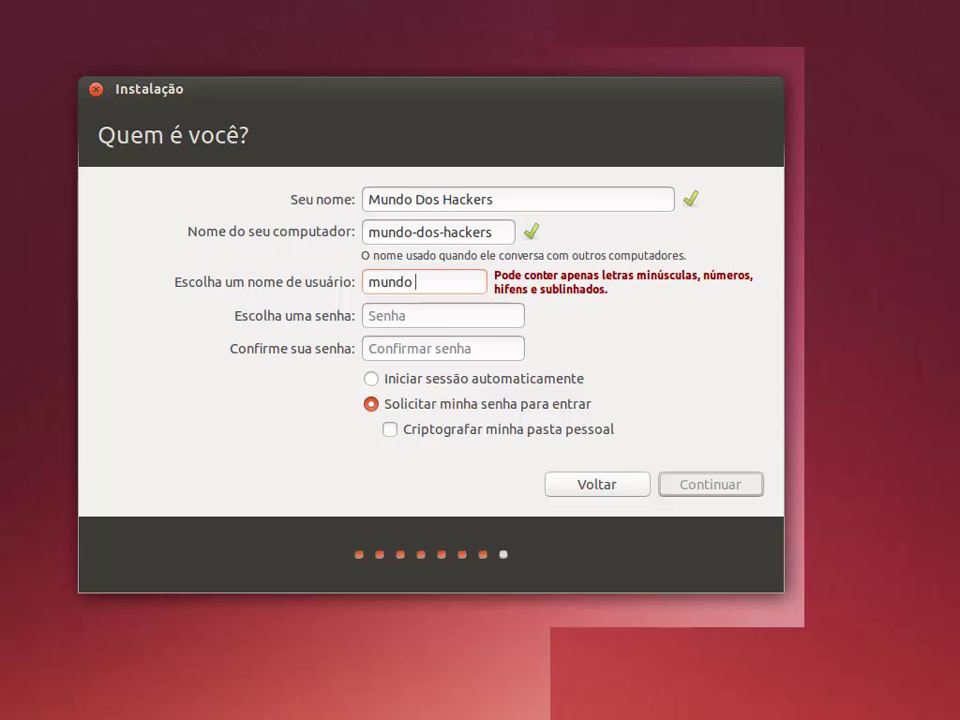
key("BackSpace")
key("BackSpace")
key("BackSpace")
type("doshackers")
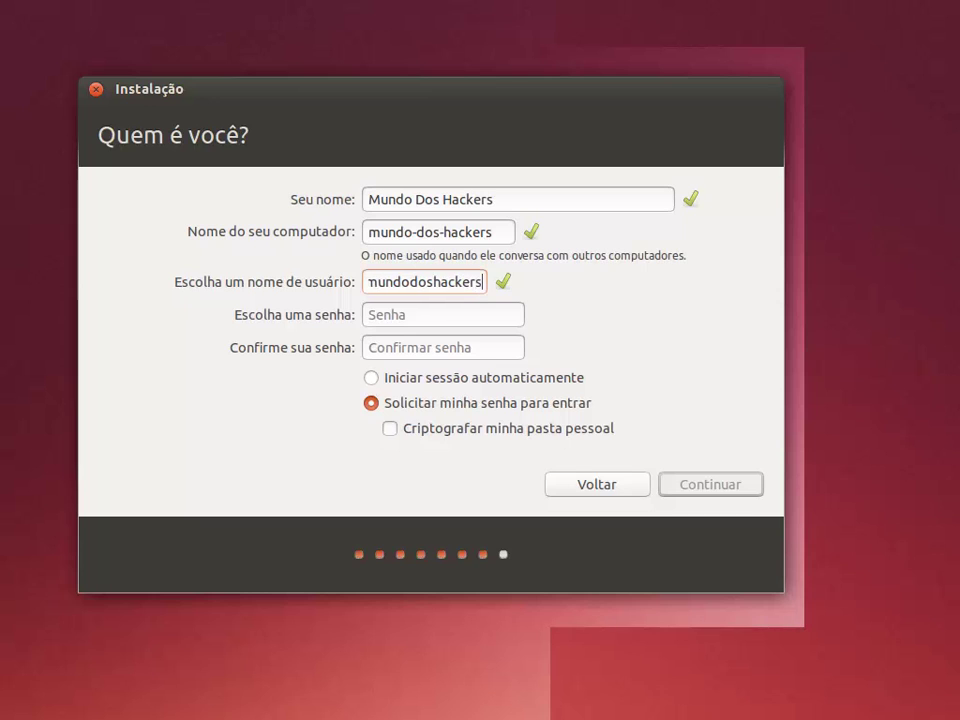
Enter and confirm the account password, keep the password required at login, and continue the installation.
key("Tab")
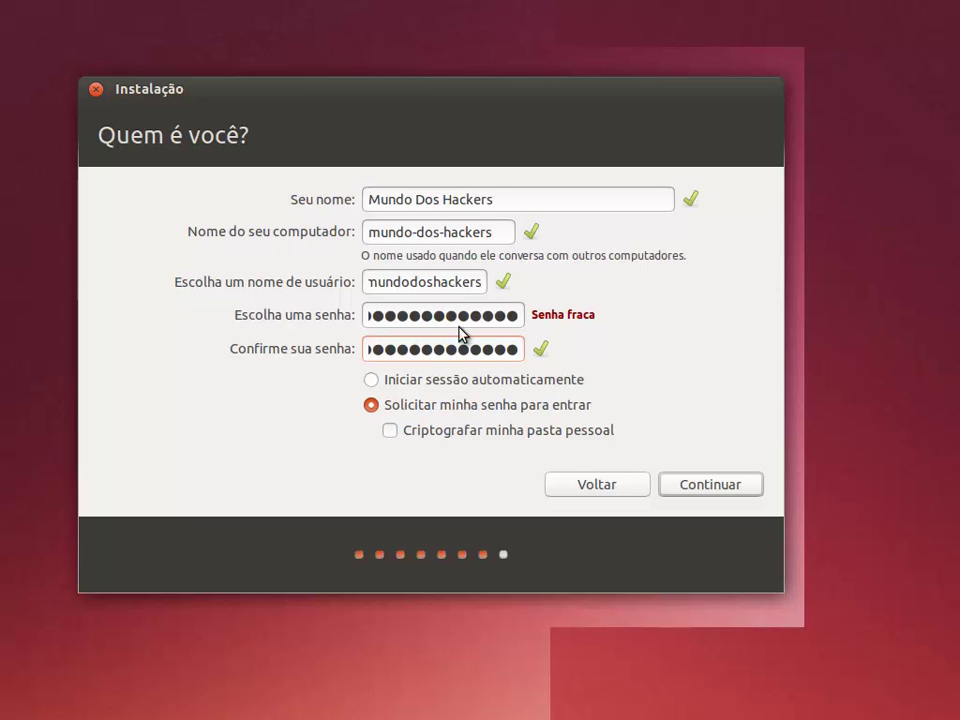
left_click_drag(432, 315, 513, 314)
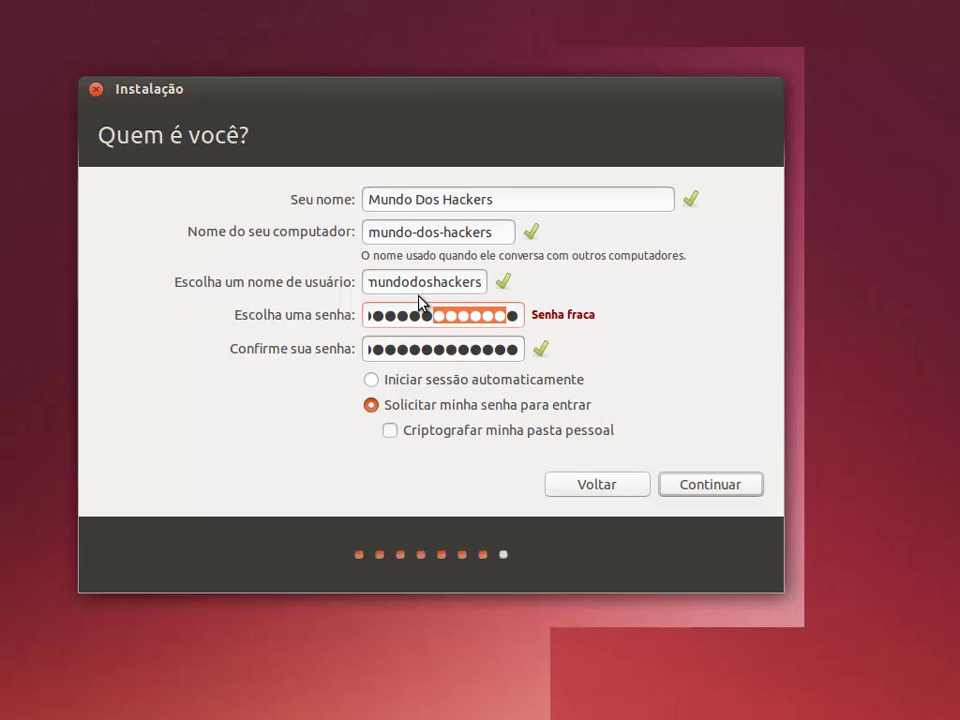
left_click(384, 314)
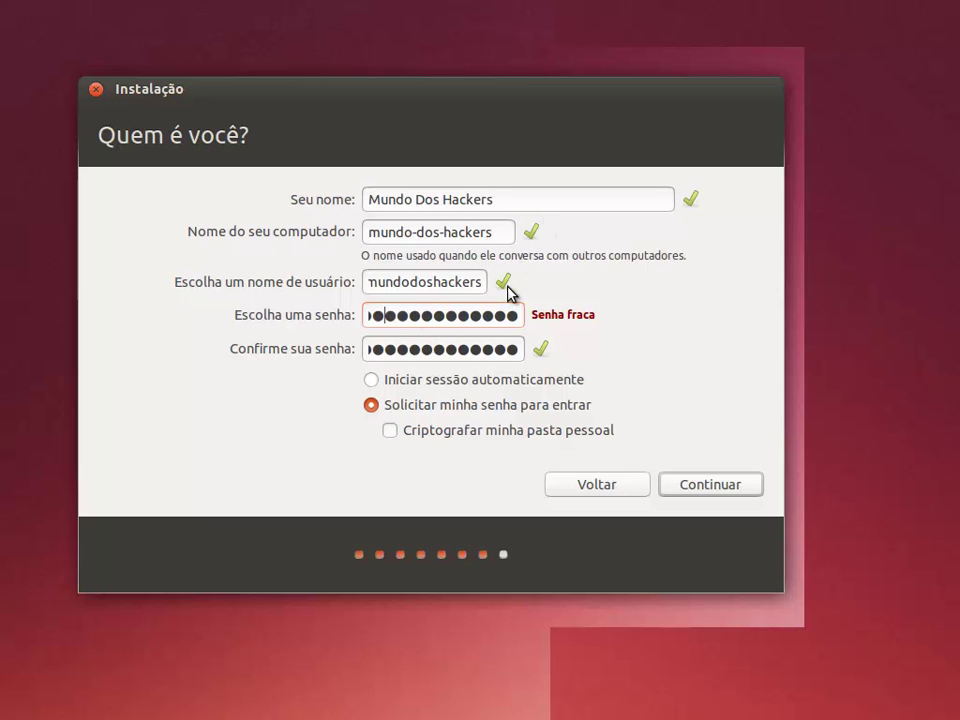
left_click(707, 497)
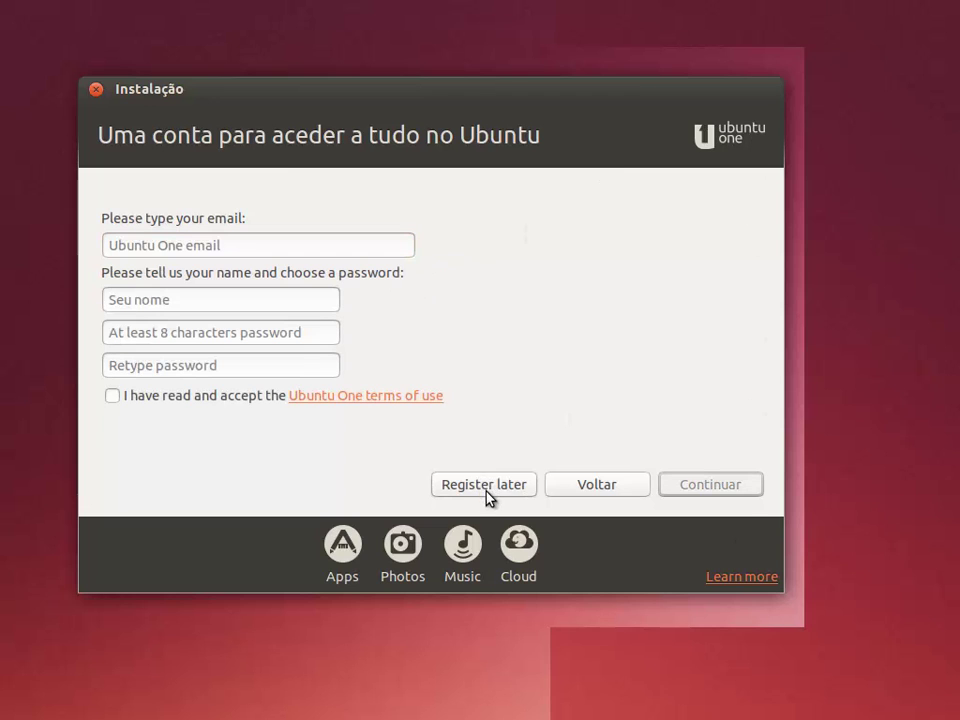
Postpone the Ubuntu One registration and restart the computer once installation finishes, acknowledging the installation media removal.
left_click(490, 497)
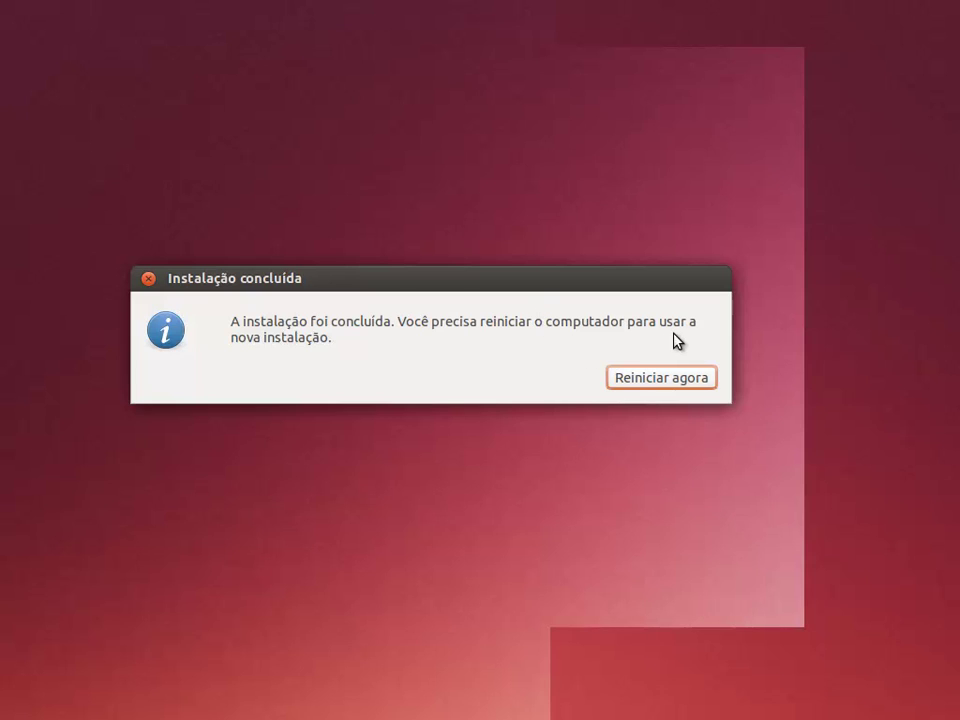
left_click(664, 380)
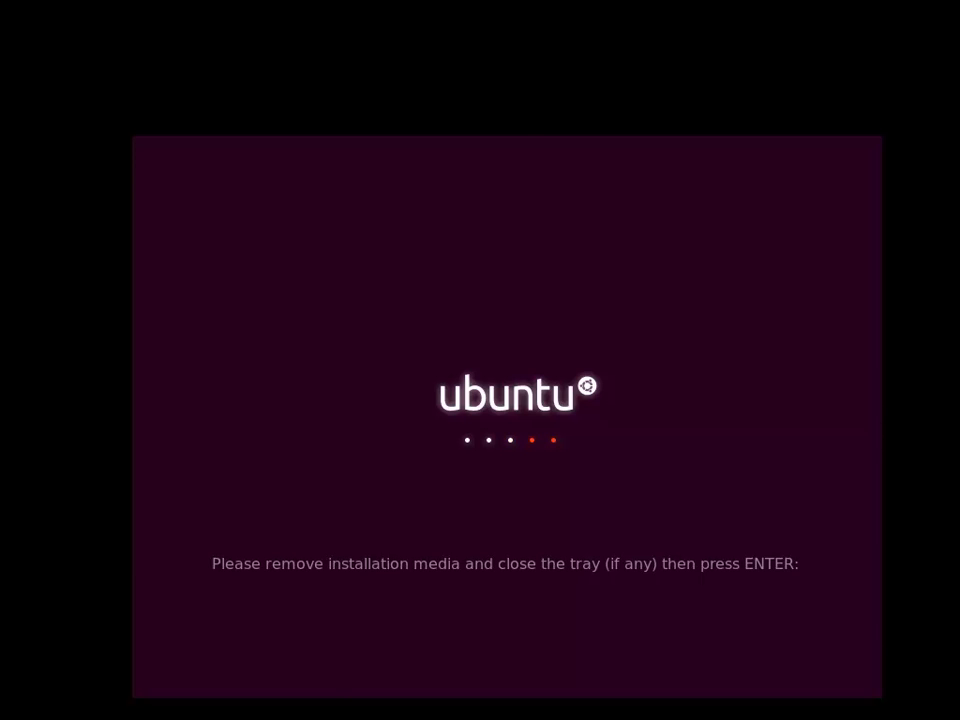
key("Return")
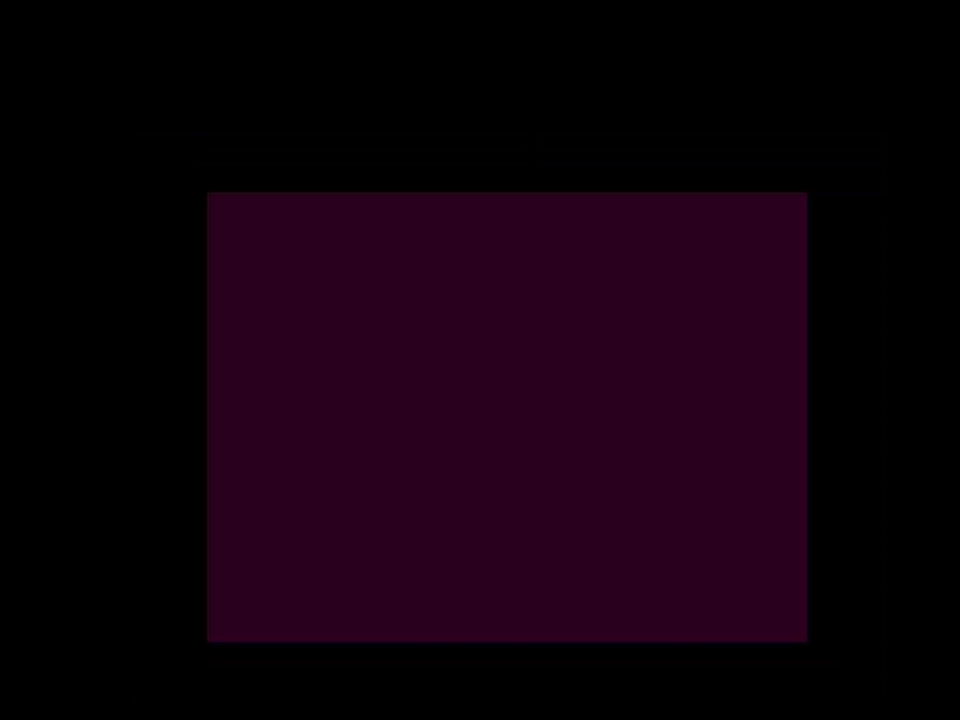